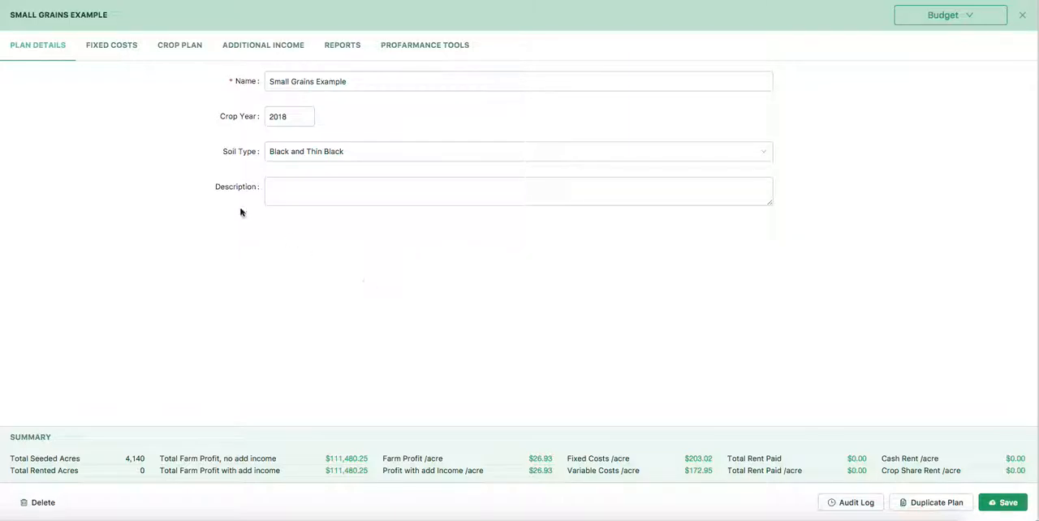
Step: Review the plan's fixed costs and fill in the Equipment Replacement Fund with $128,499.75 from its calculator
left_click(107, 48)
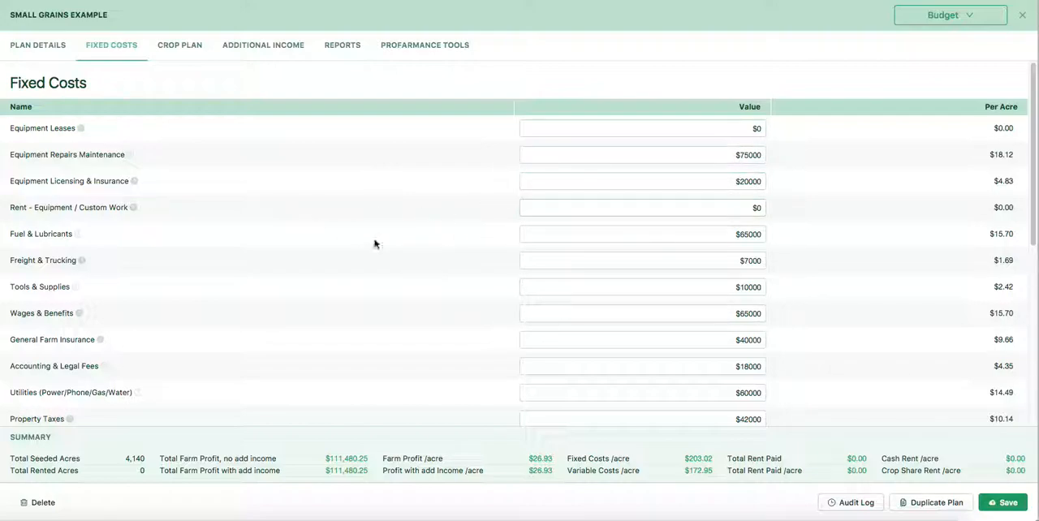
scroll(404, 234, "down", 3)
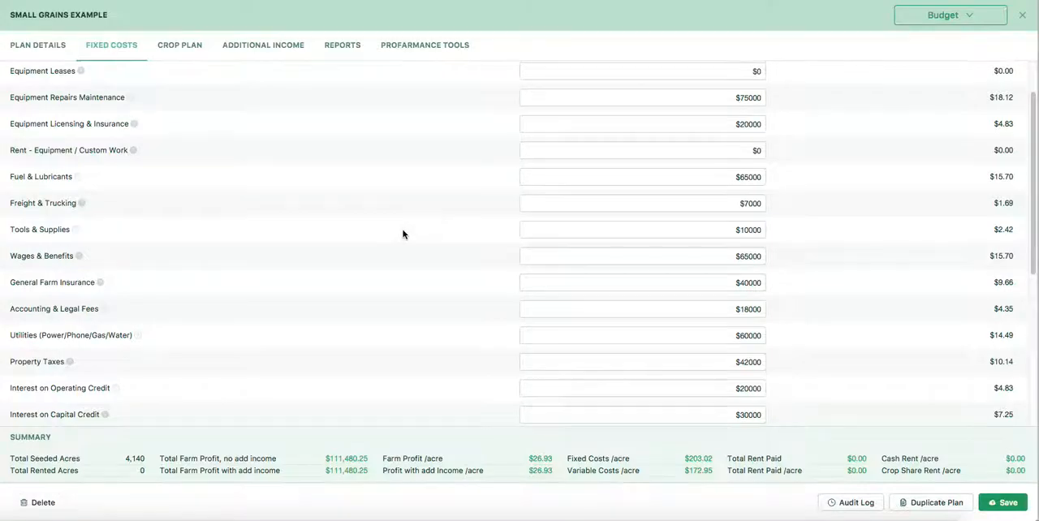
scroll(404, 234, "down", 3)
scroll(401, 237, "down", 3)
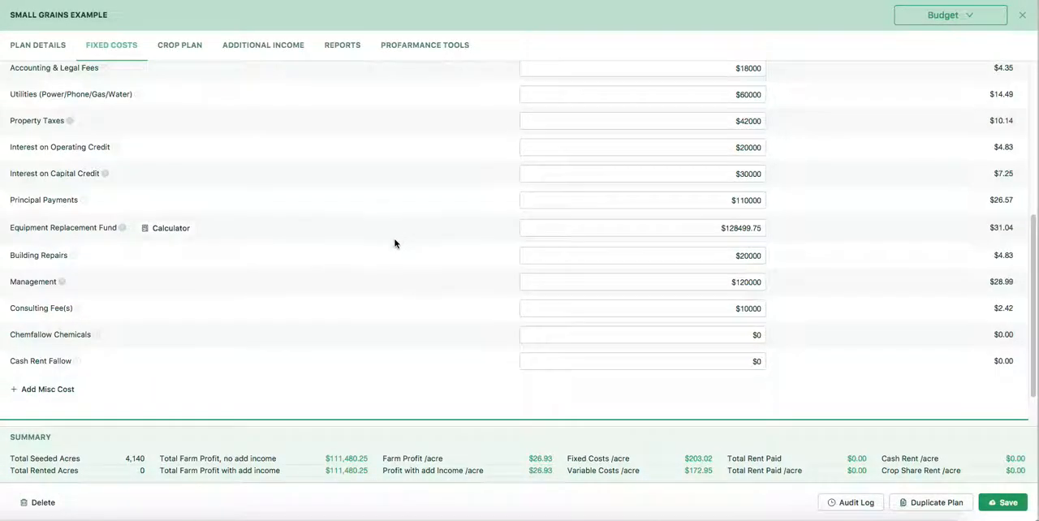
left_click(168, 230)
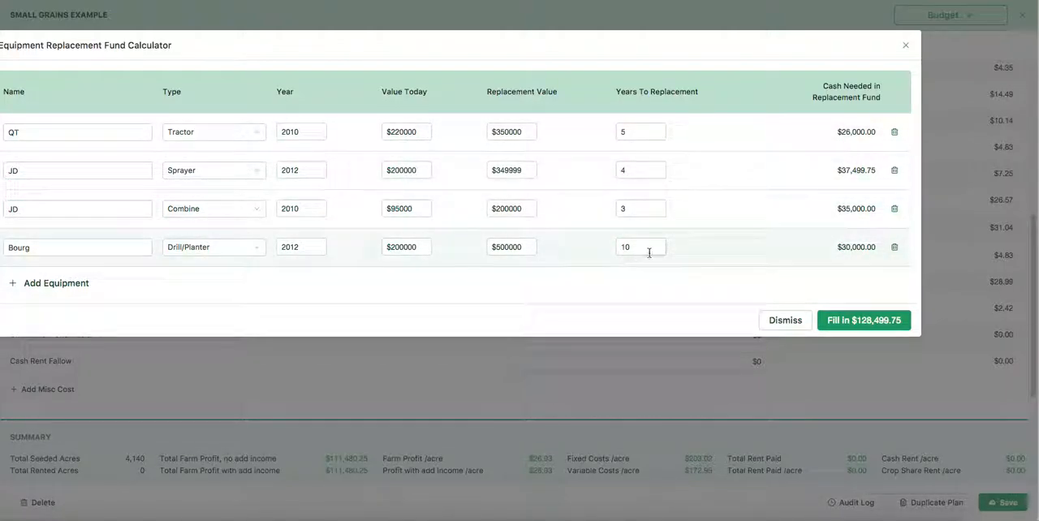
left_click(861, 320)
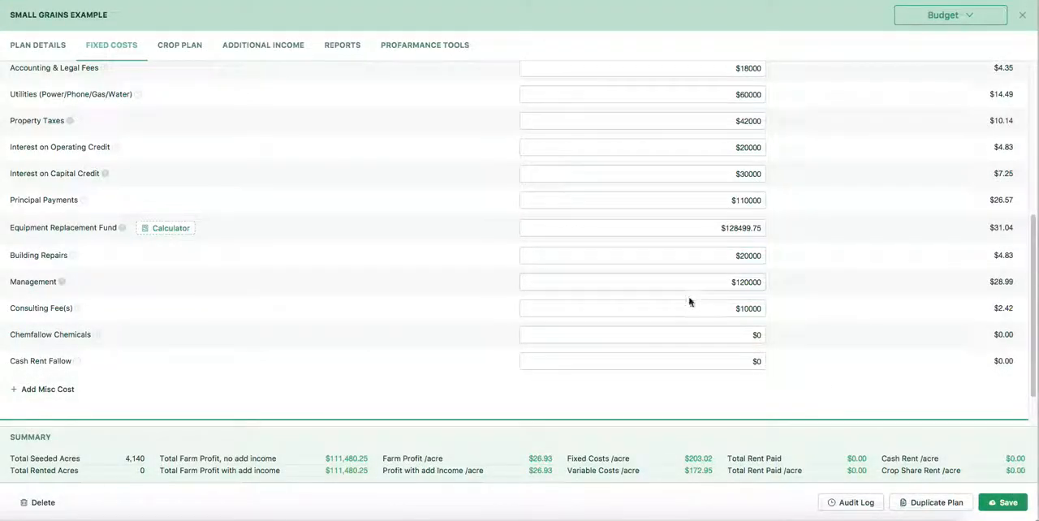
left_click(663, 281)
Step: Review the seeded acres owned and the expected price per unit of each crop in the crop plan
left_click(175, 47)
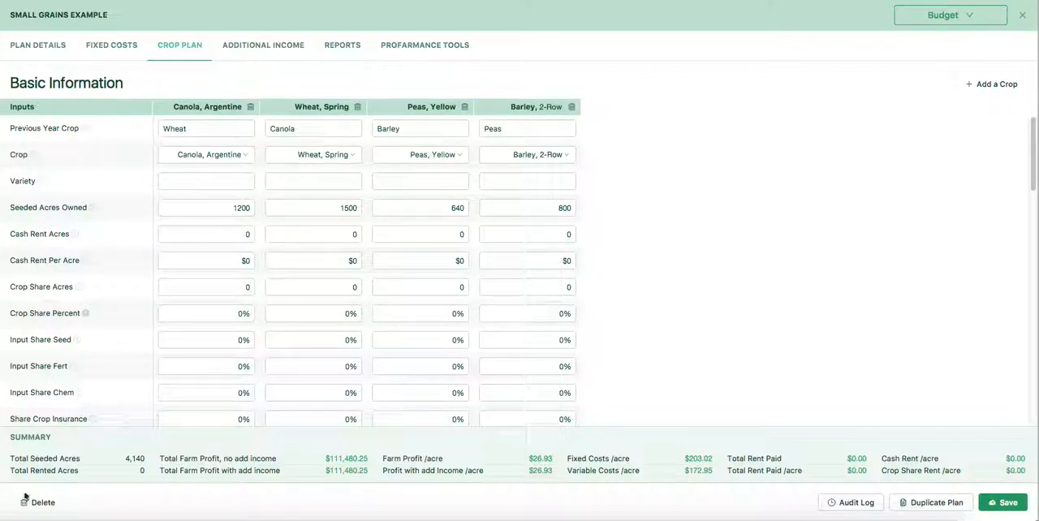
left_click(198, 210)
scroll(365, 329, "down", 3)
scroll(365, 332, "down", 3)
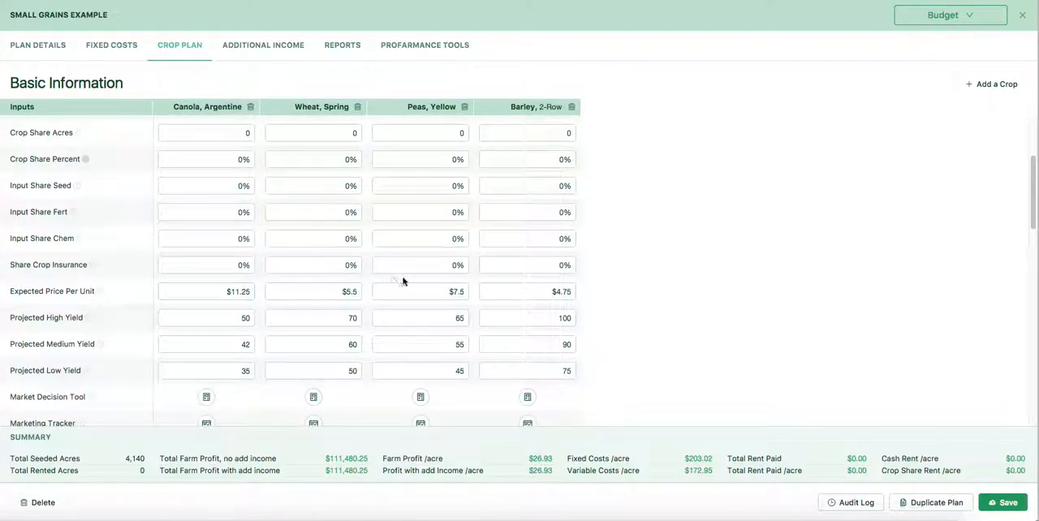
left_click(568, 291)
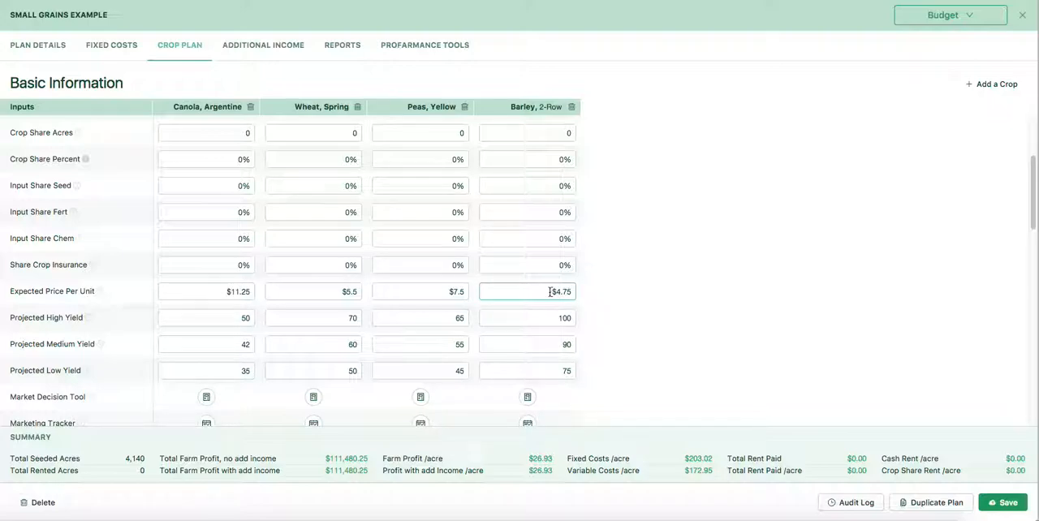
left_click(467, 293)
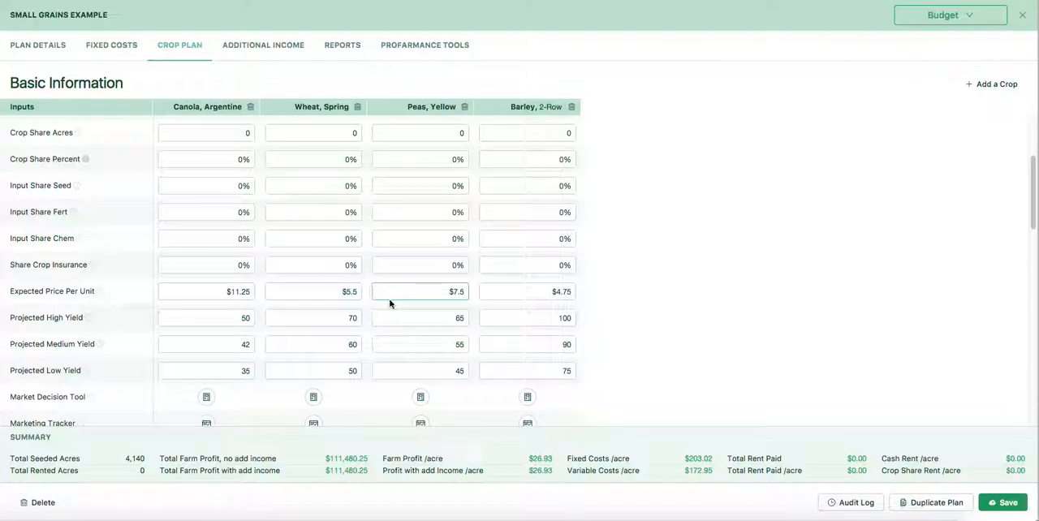
left_click(331, 294)
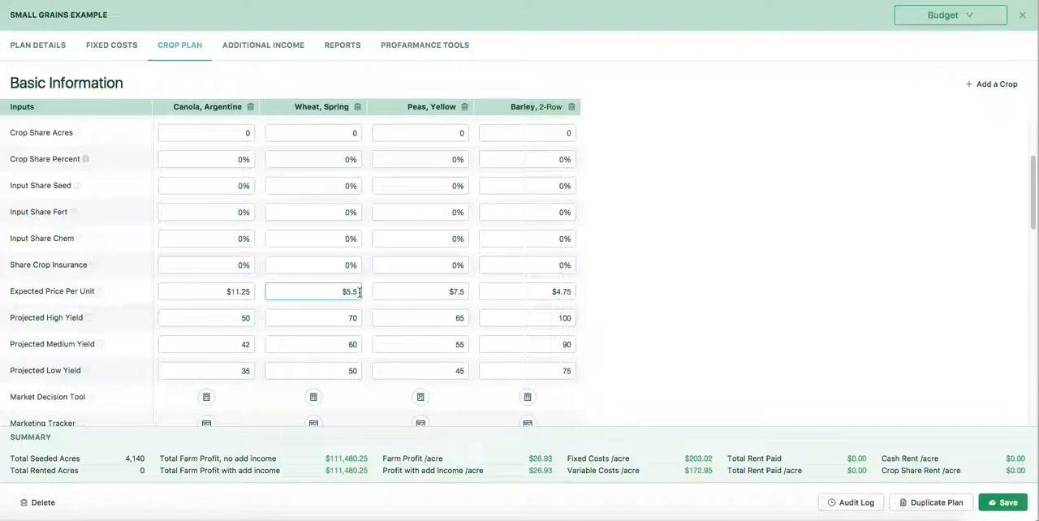
left_click(245, 294)
Step: Check the projected medium yields for canola, spring wheat and yellow peas in the crop plan
left_click(208, 342)
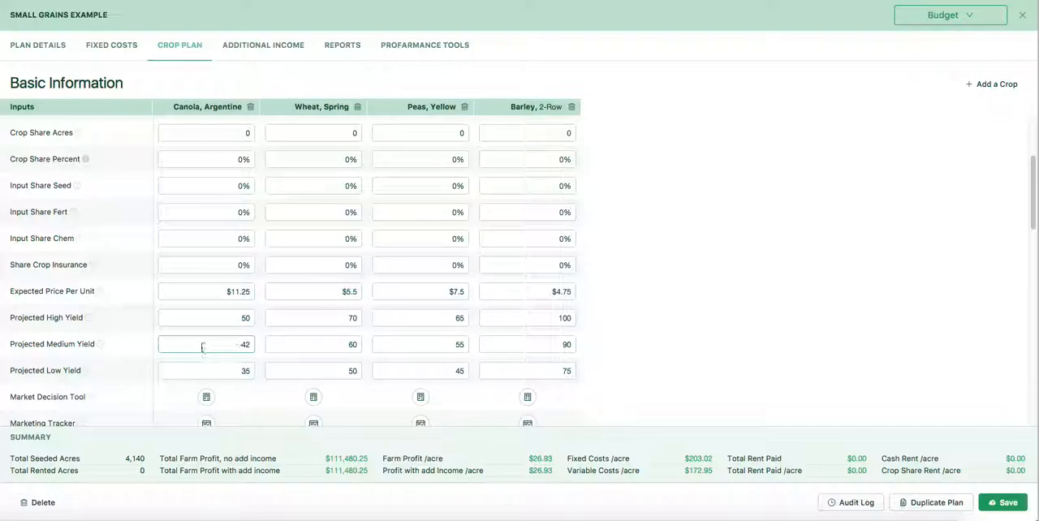
left_click(248, 344)
left_click(353, 341)
left_click(431, 345)
Step: Examine the Market Decision Tool profit tables for Argentine canola and spring wheat, closing each one
scroll(607, 330, "down", 1)
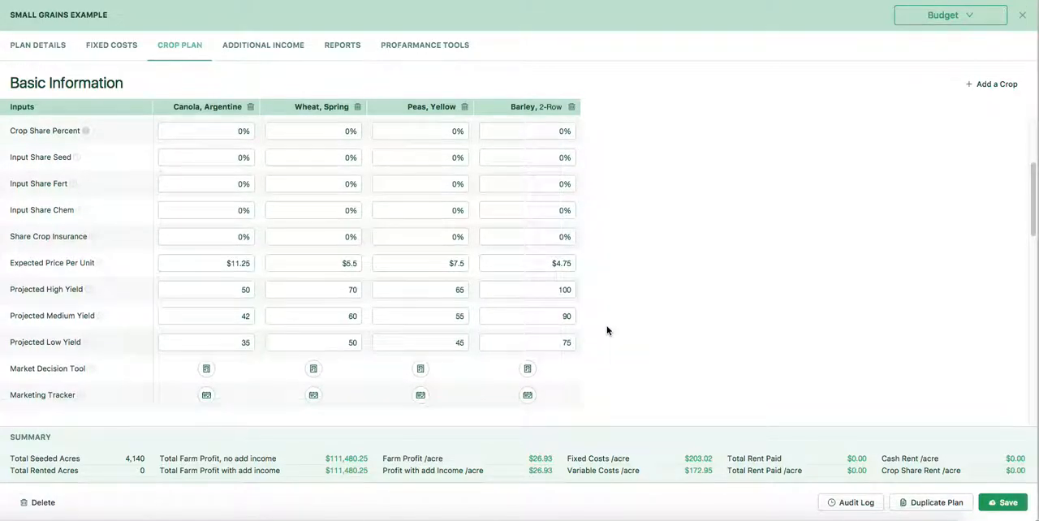
left_click(206, 370)
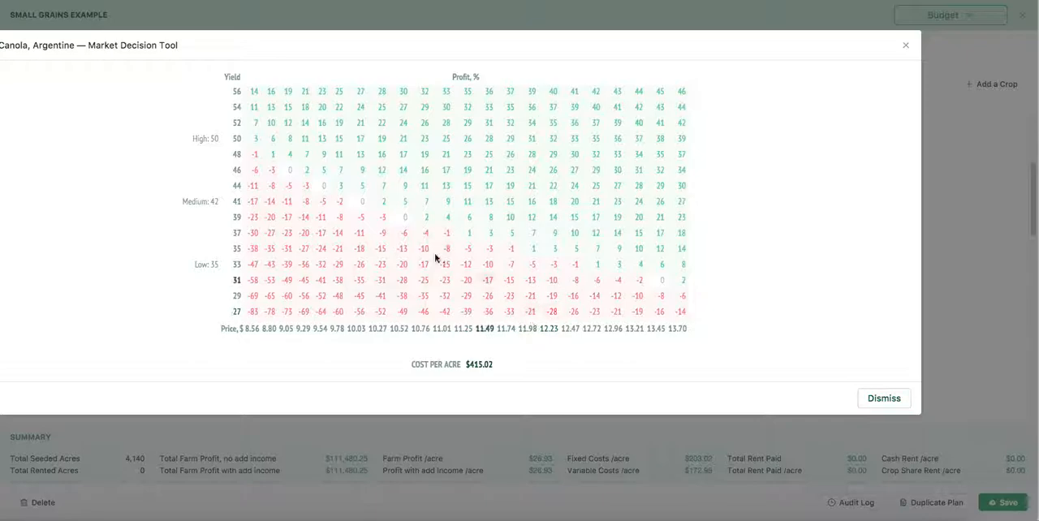
left_click(884, 398)
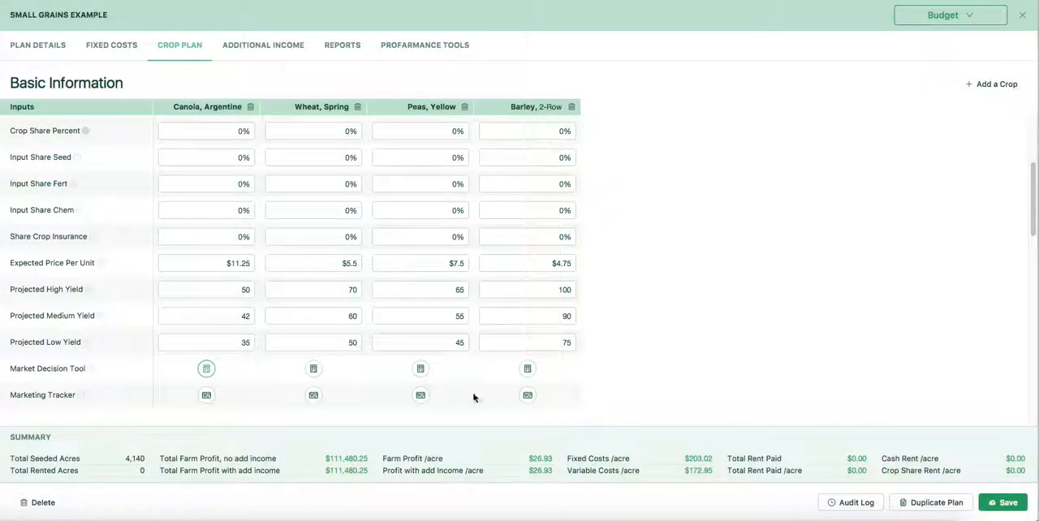
left_click(313, 370)
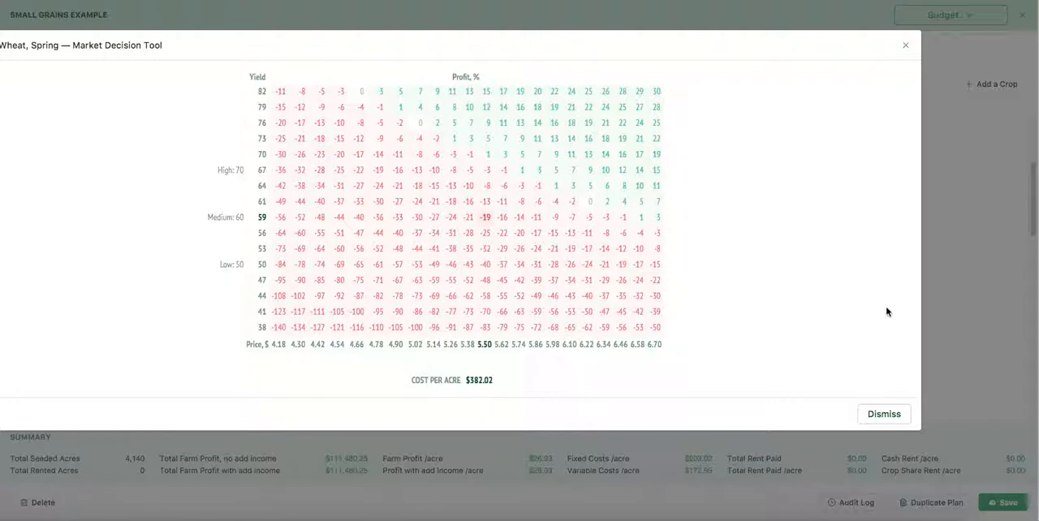
left_click(889, 415)
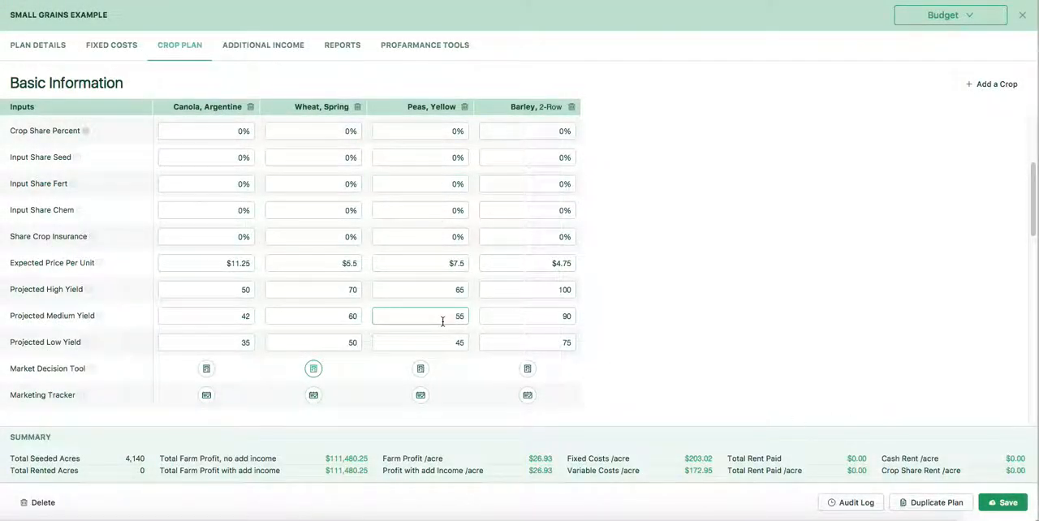
Step: Examine the Market Decision Tool profit tables for yellow peas and 2-row barley, closing each one
left_click(420, 369)
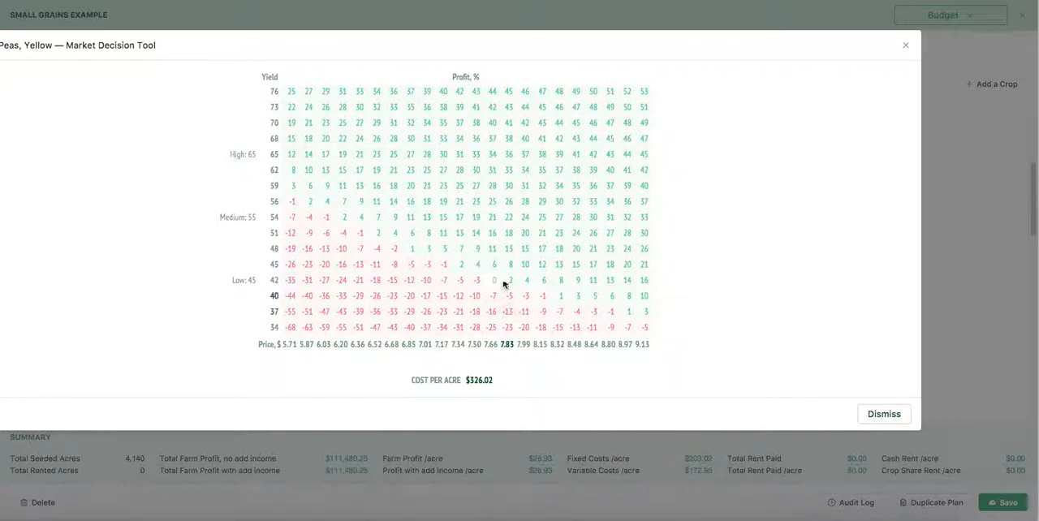
left_click(884, 415)
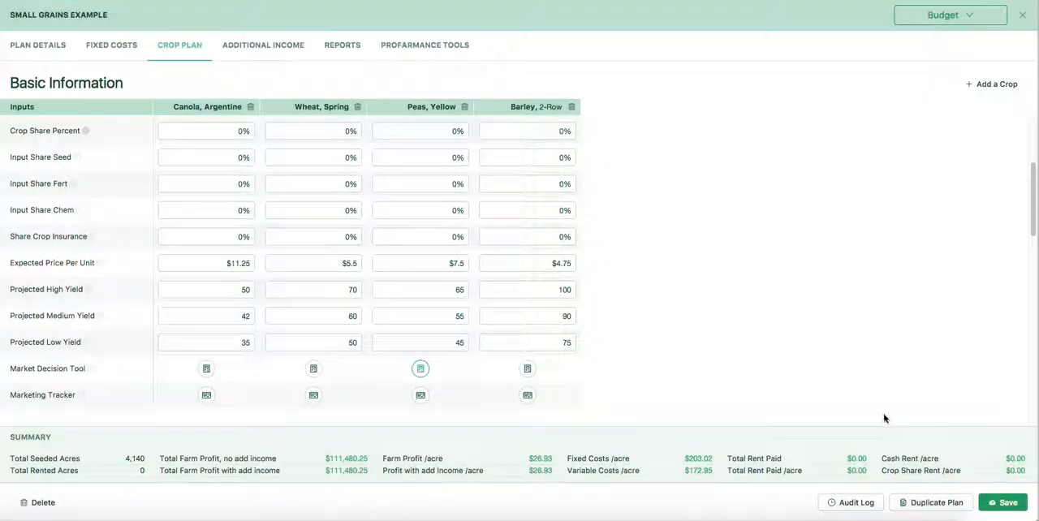
left_click(527, 368)
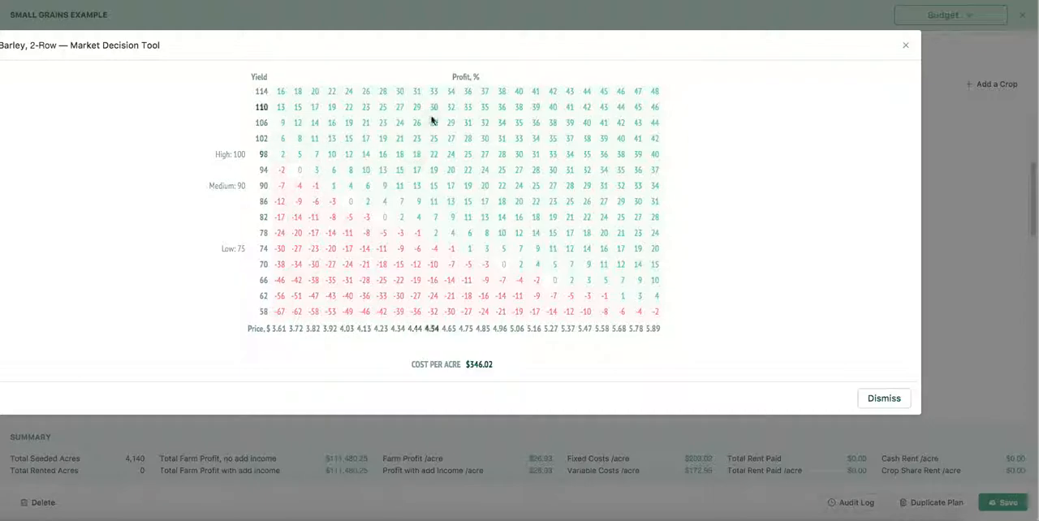
left_click(884, 399)
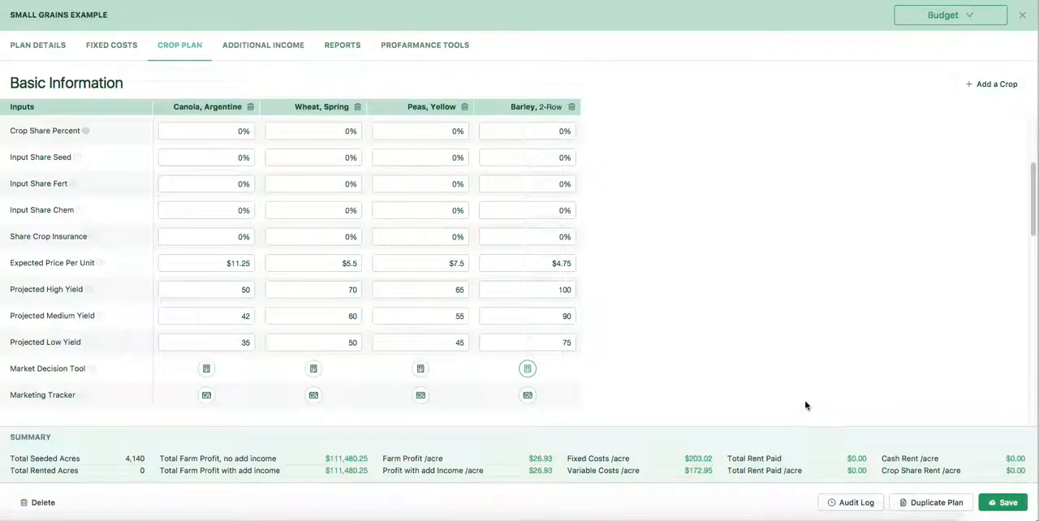
Step: Review the variable costs of all four crops, from seed inputs and treatments through hail insurance
scroll(791, 353, "down", 5)
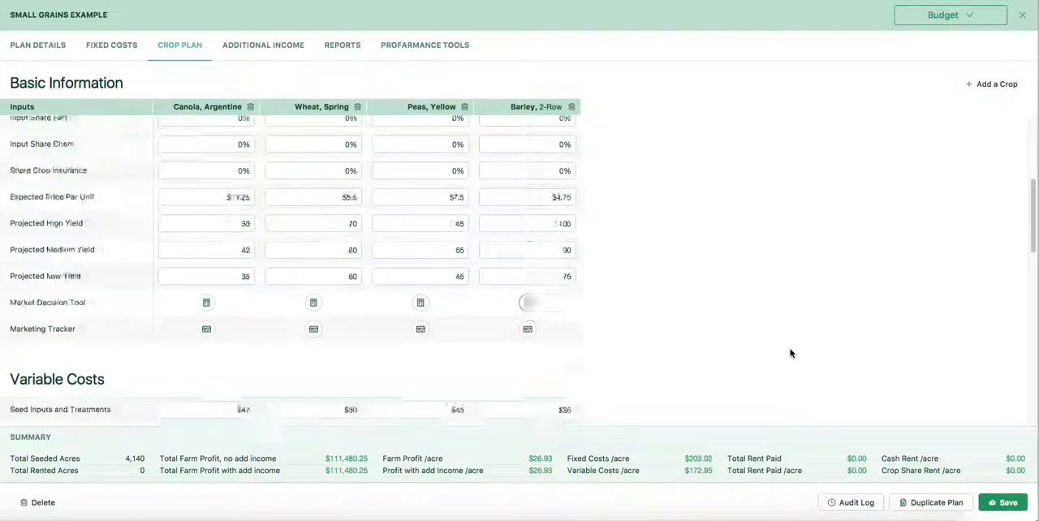
scroll(781, 351, "down", 3)
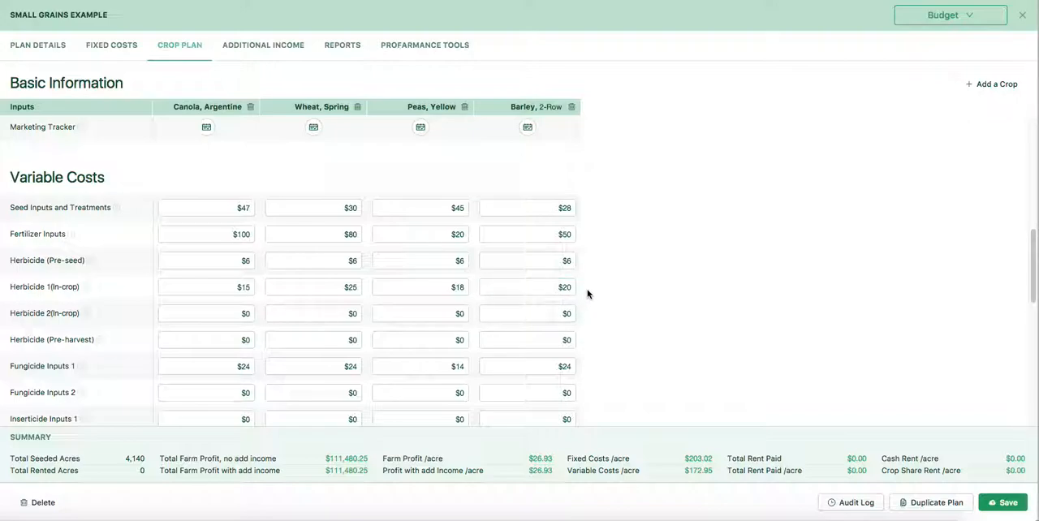
scroll(584, 293, "down", 1)
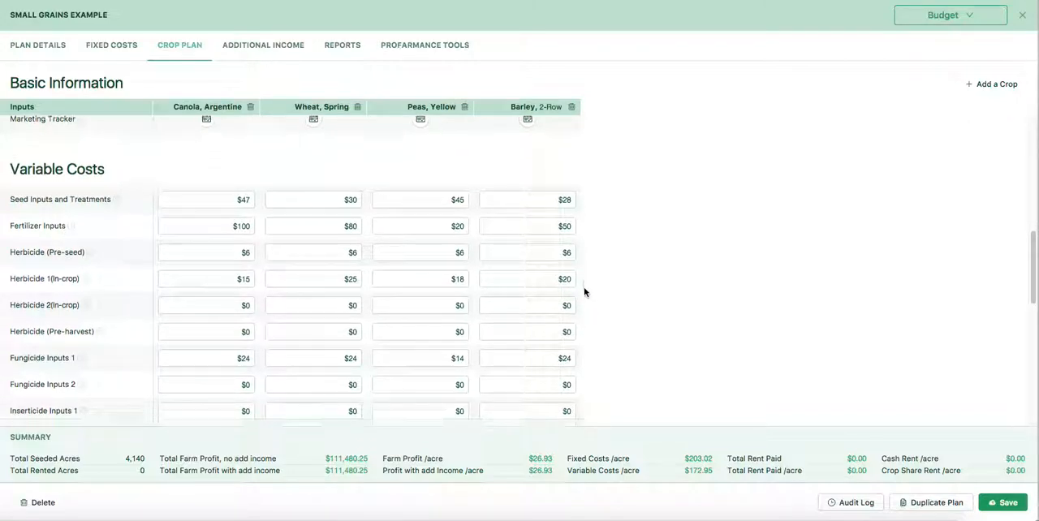
scroll(583, 293, "down", 1)
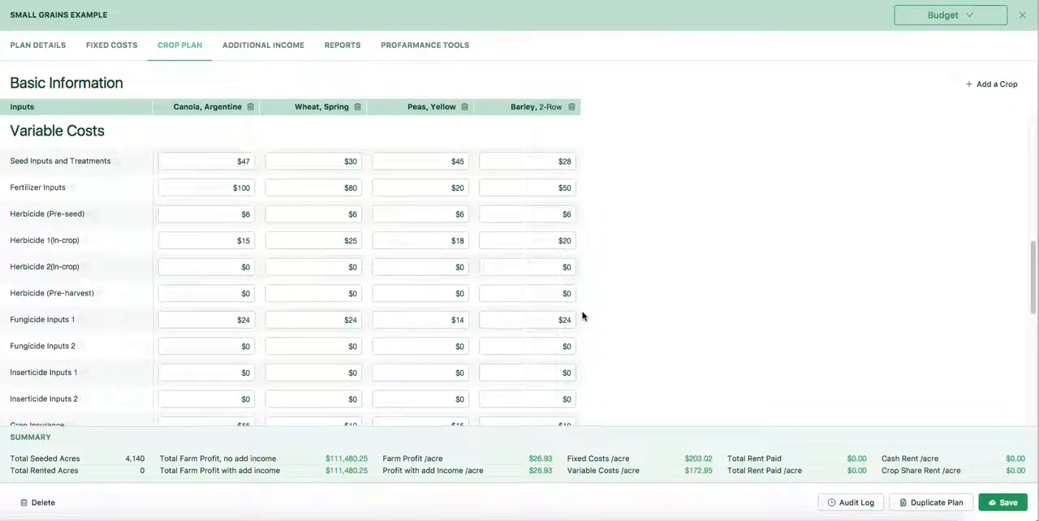
scroll(582, 318, "down", 1)
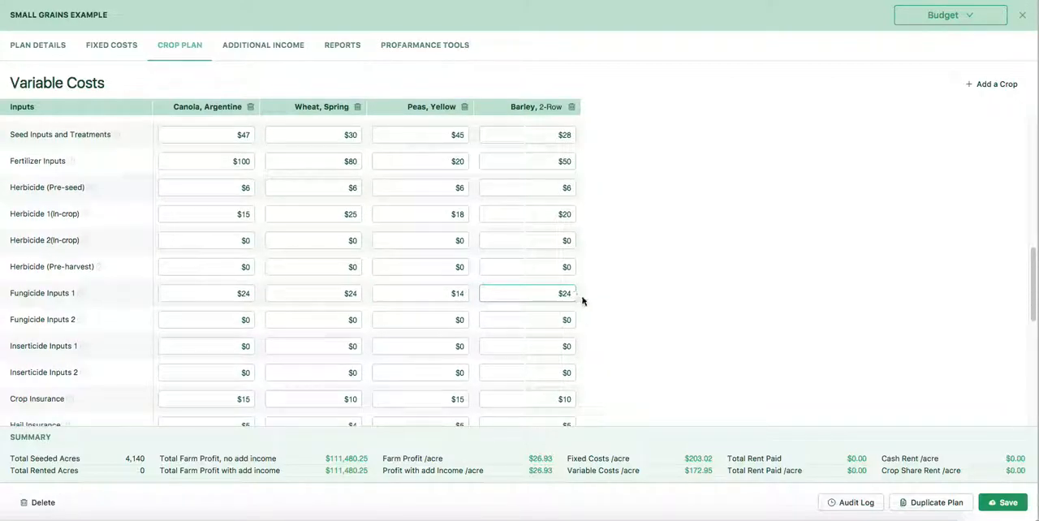
scroll(583, 298, "down", 1)
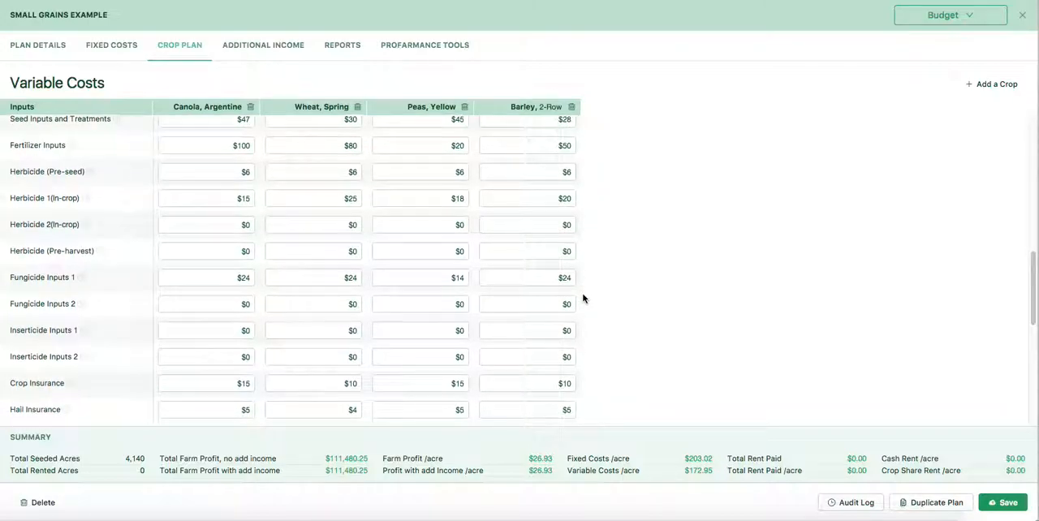
scroll(582, 297, "down", 2)
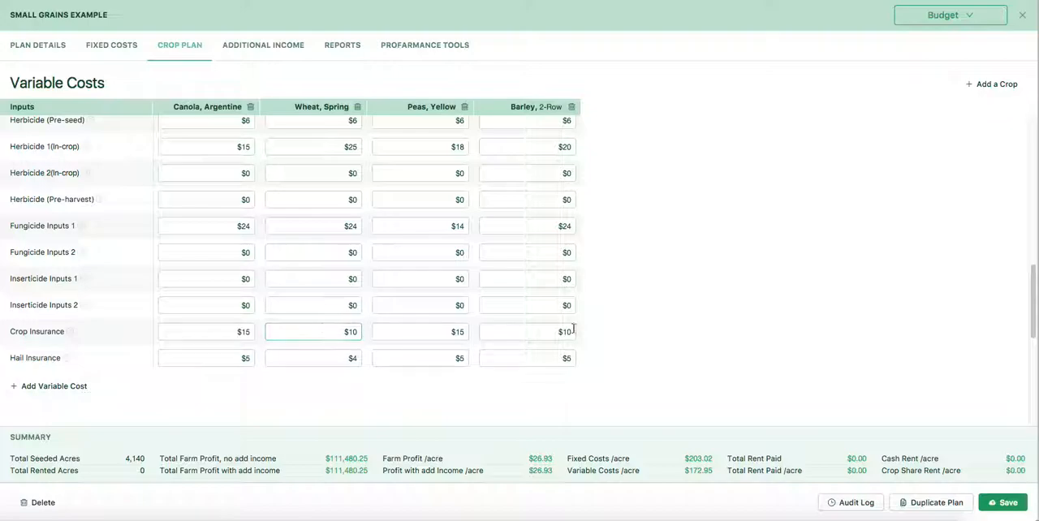
scroll(656, 281, "down", 2)
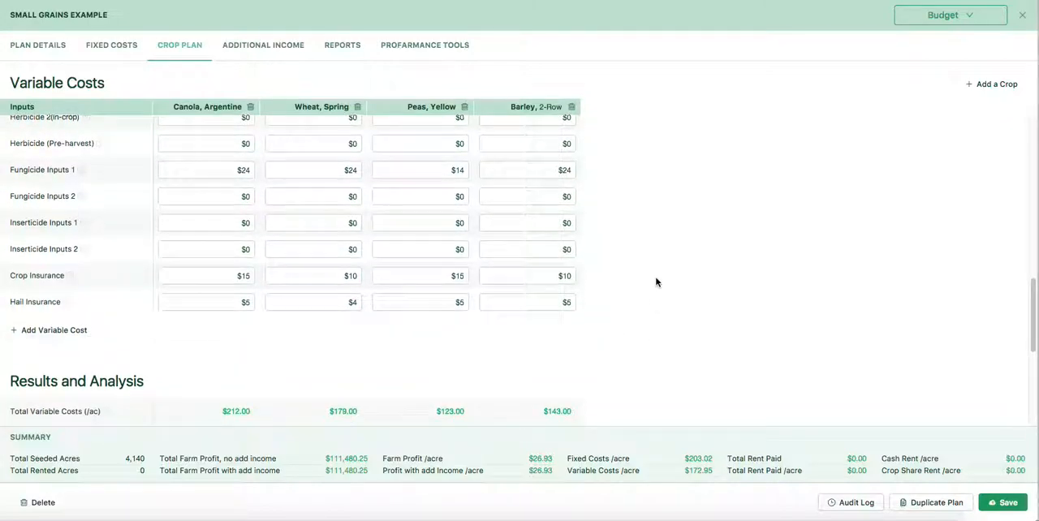
Step: Examine the crops' Results and Analysis, including projected revenues, unit costs, margins and break-even figures
scroll(656, 281, "down", 3)
scroll(656, 282, "down", 9)
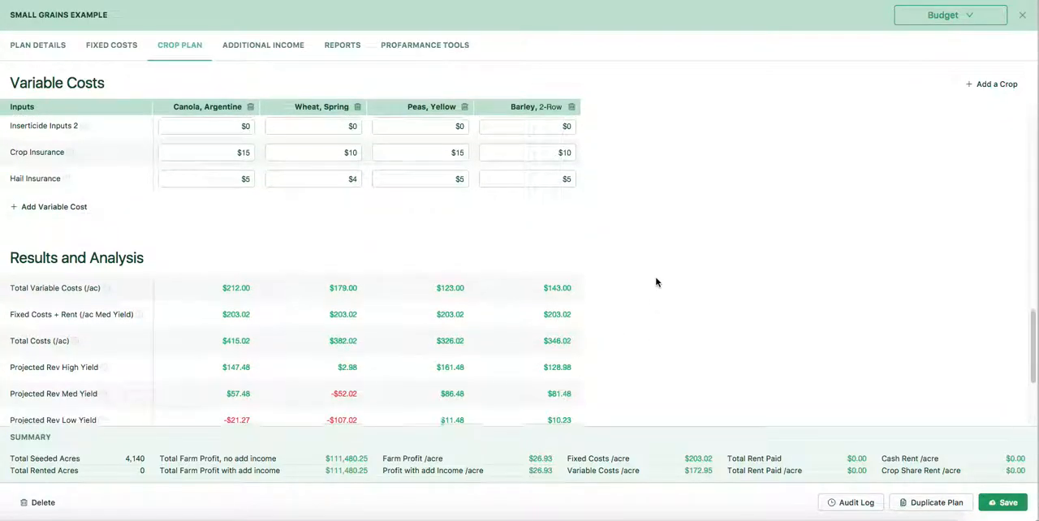
scroll(656, 281, "down", 1)
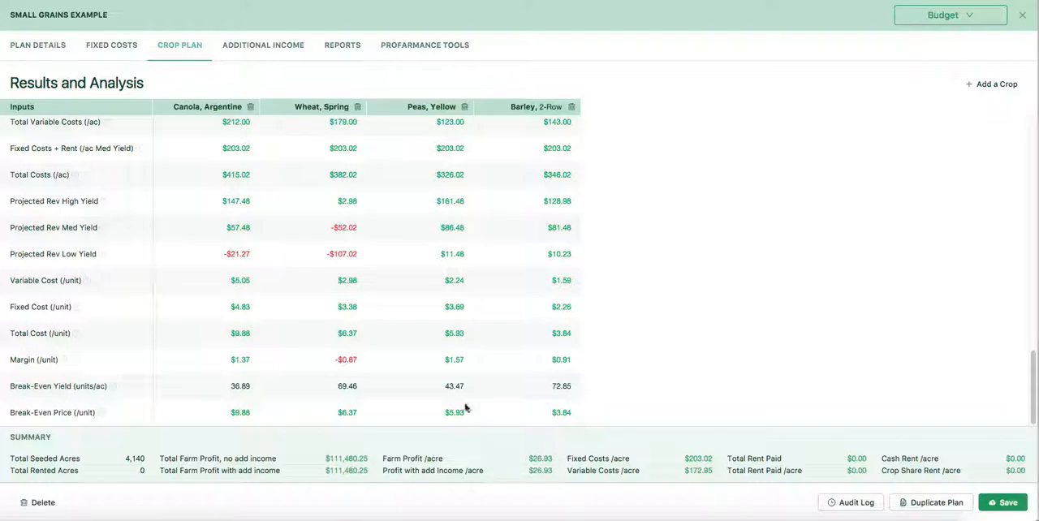
Step: Read the Financial Analysis Report's gross margin and fixed cost sections, and close the report
left_click(407, 49)
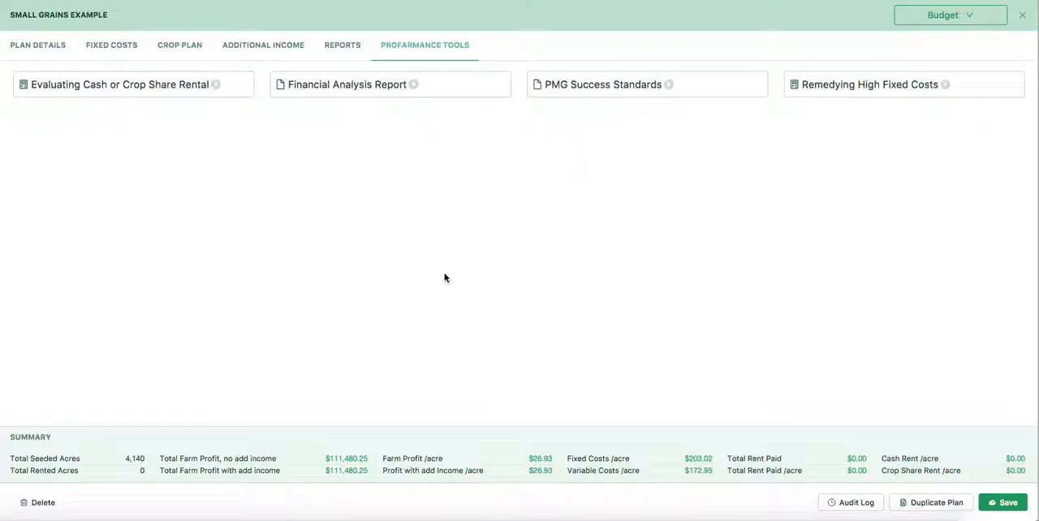
left_click(299, 88)
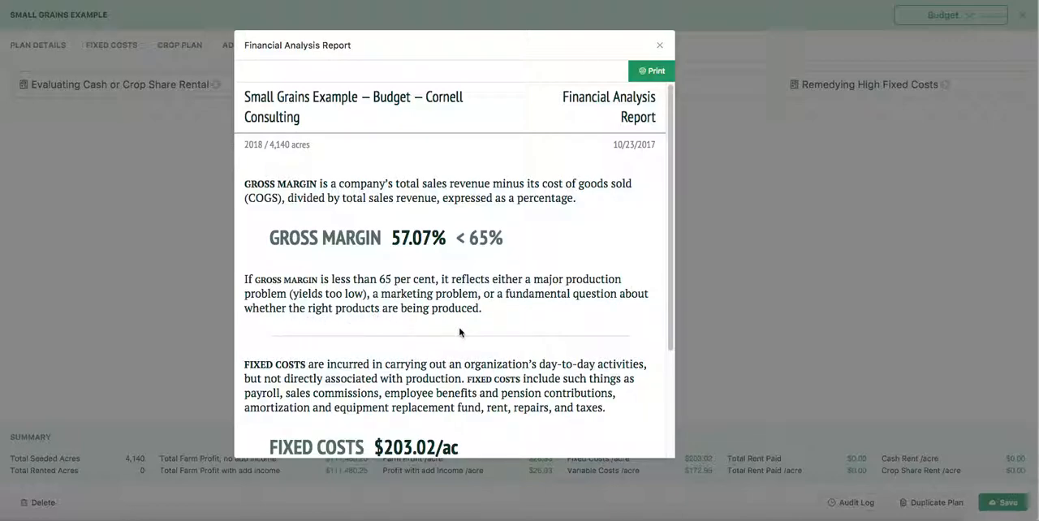
scroll(466, 337, "down", 4)
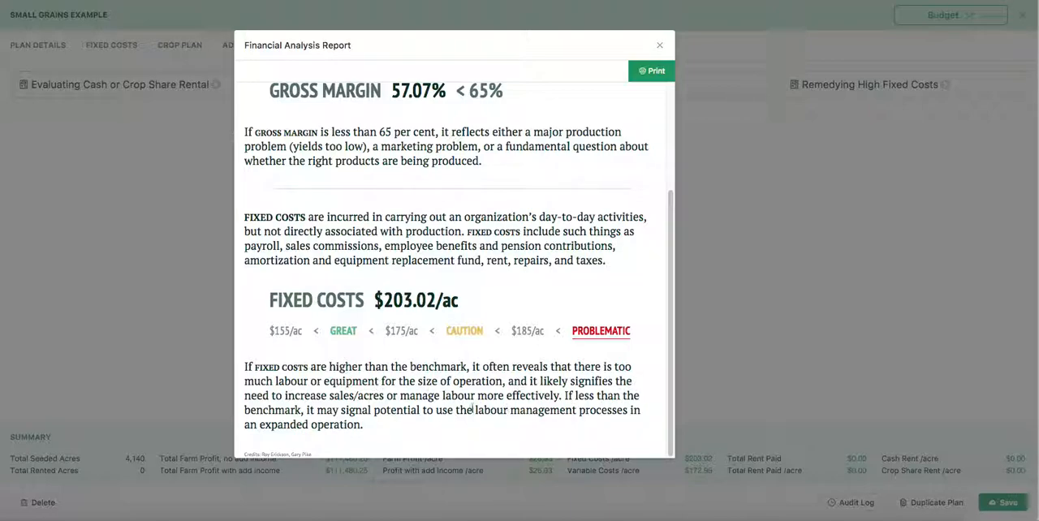
left_click(659, 45)
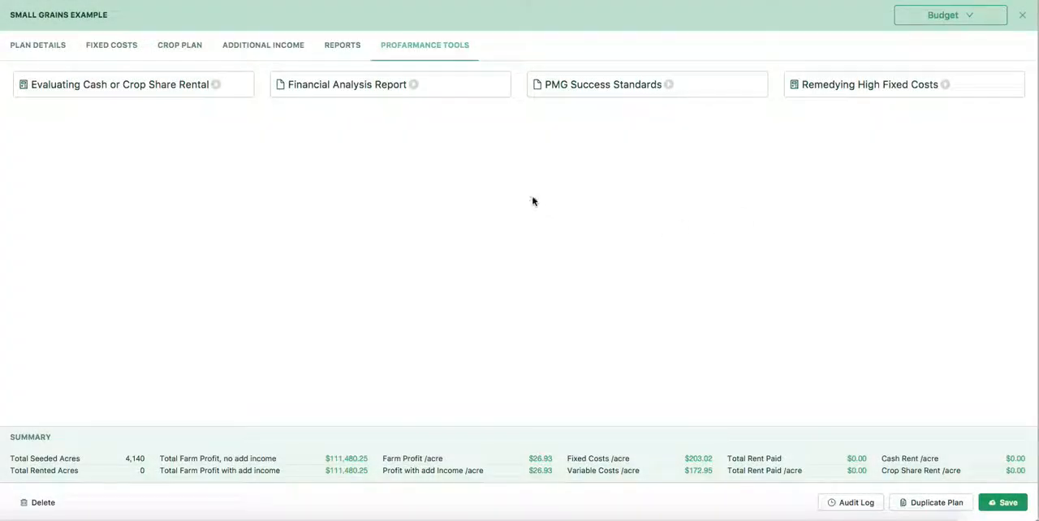
Step: Examine the Remedying High Fixed Costs tool, including the fixed cost goal and additional acres, and close it
left_click(886, 84)
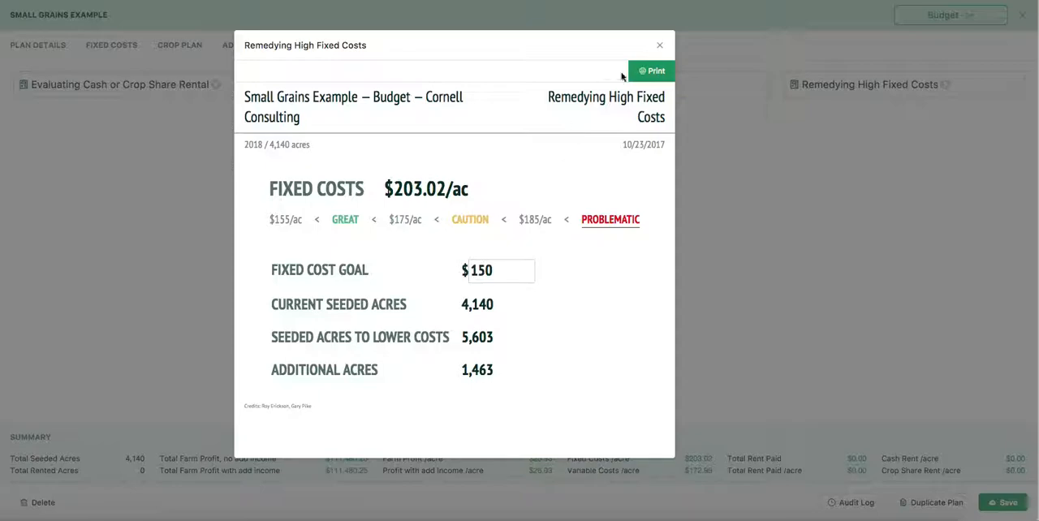
left_click(659, 47)
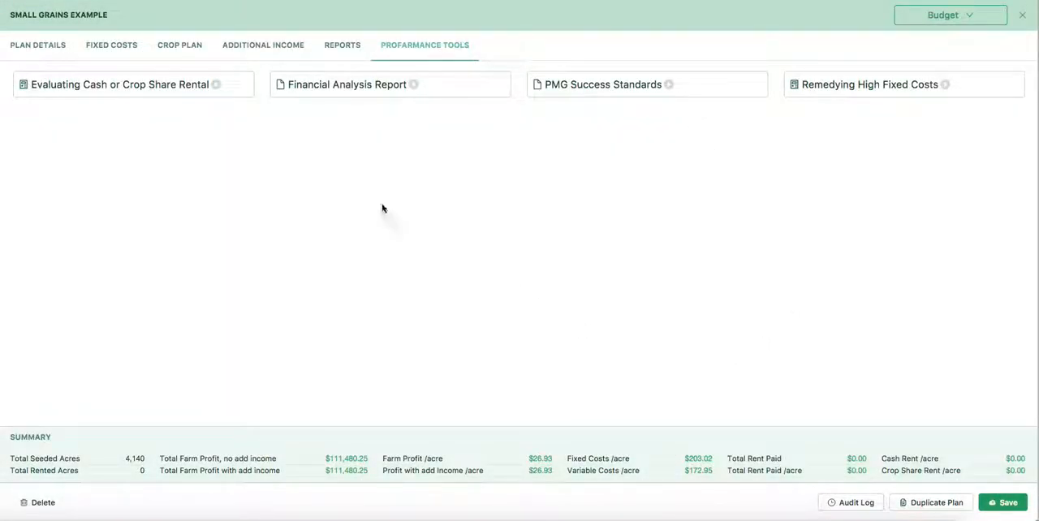
Step: In the crop plan, set 2-row barley's cash rent acres to 400 and its cash rent per acre to $80
left_click(176, 48)
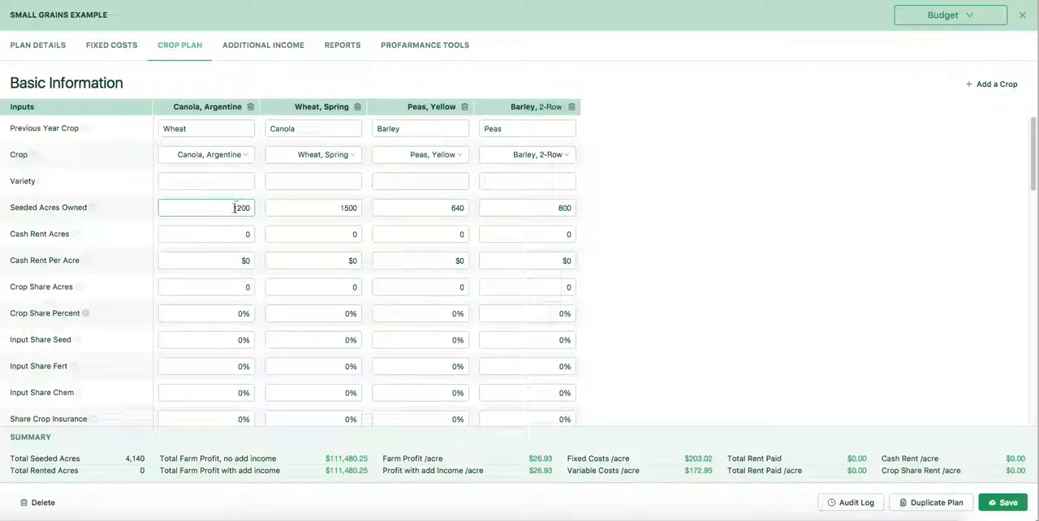
left_click(235, 233)
left_click(571, 234)
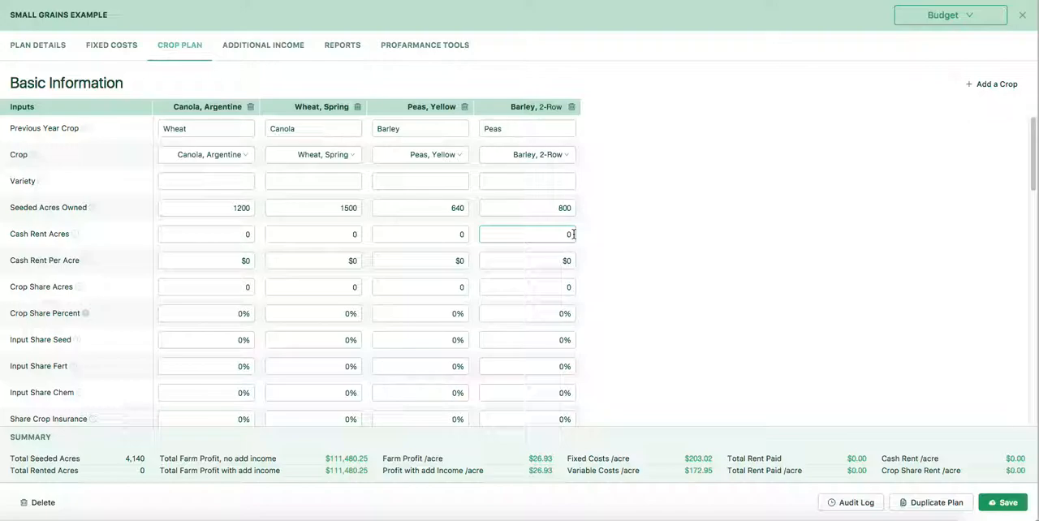
left_click_drag(573, 234, 561, 234)
type("400")
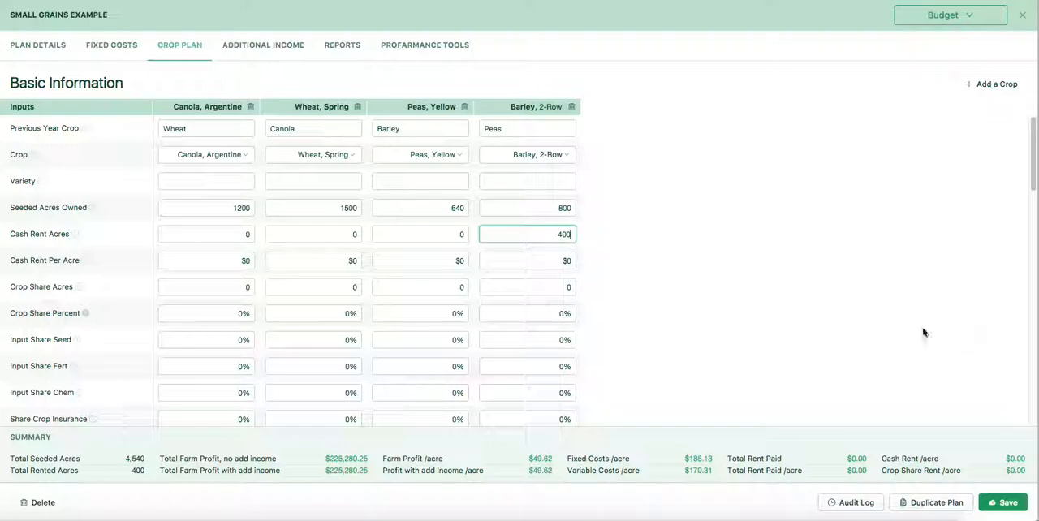
left_click(566, 261)
double_click(566, 261)
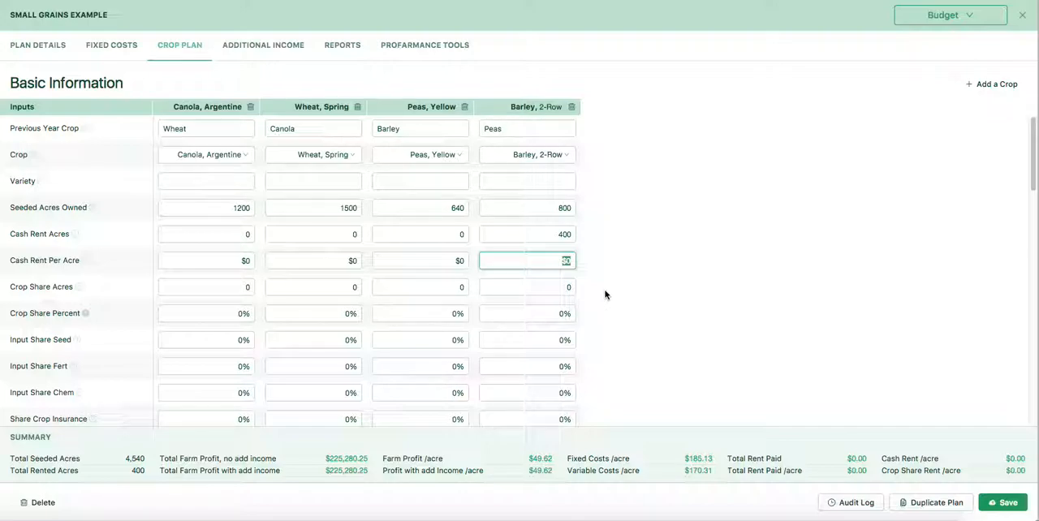
type("80")
Step: Set yellow peas' cash rent acres to 400 and cash rent per acre to $80
left_click(459, 261)
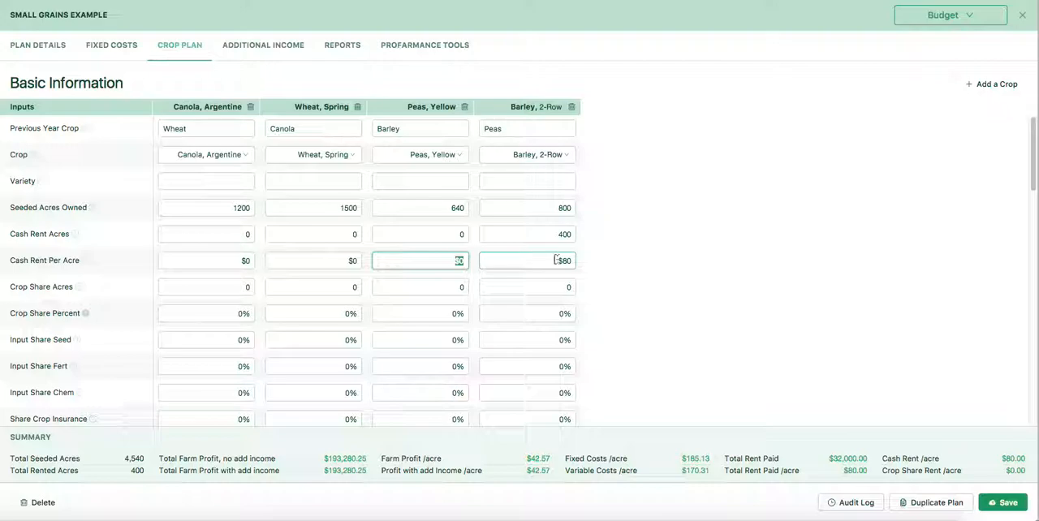
left_click(454, 234)
type("400")
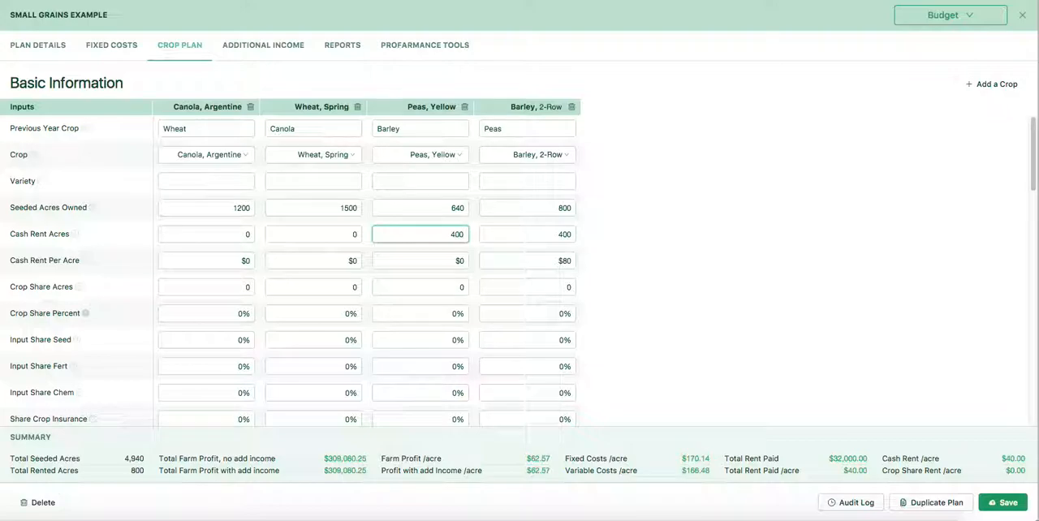
left_click(459, 261)
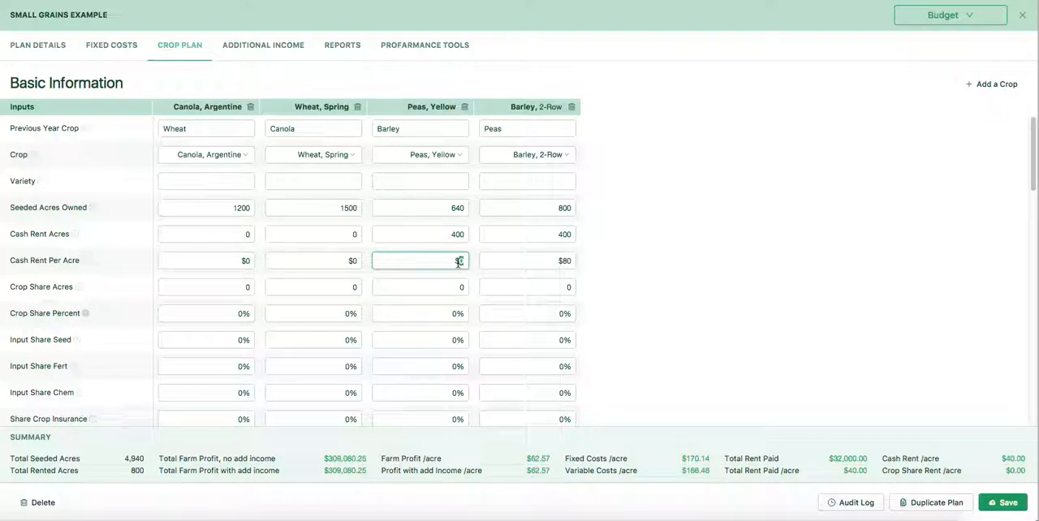
type("80")
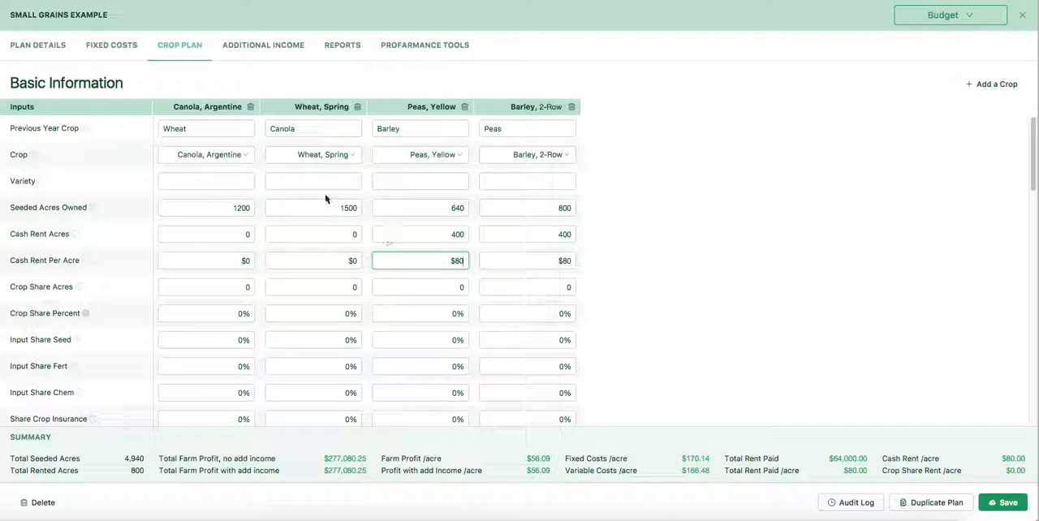
left_click(383, 257)
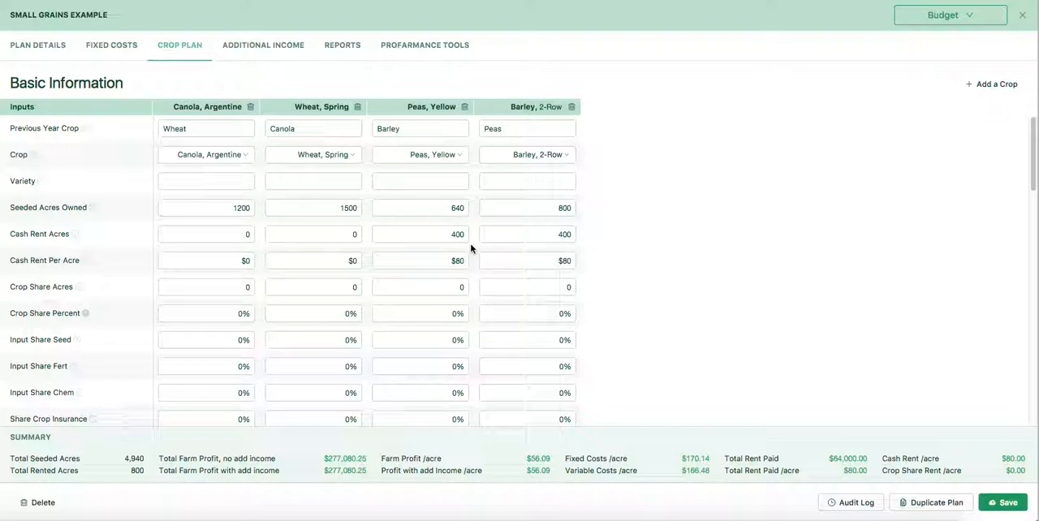
Step: Set spring wheat's cash rent acres to 400 and cash rent per acre to $80
left_click(346, 233)
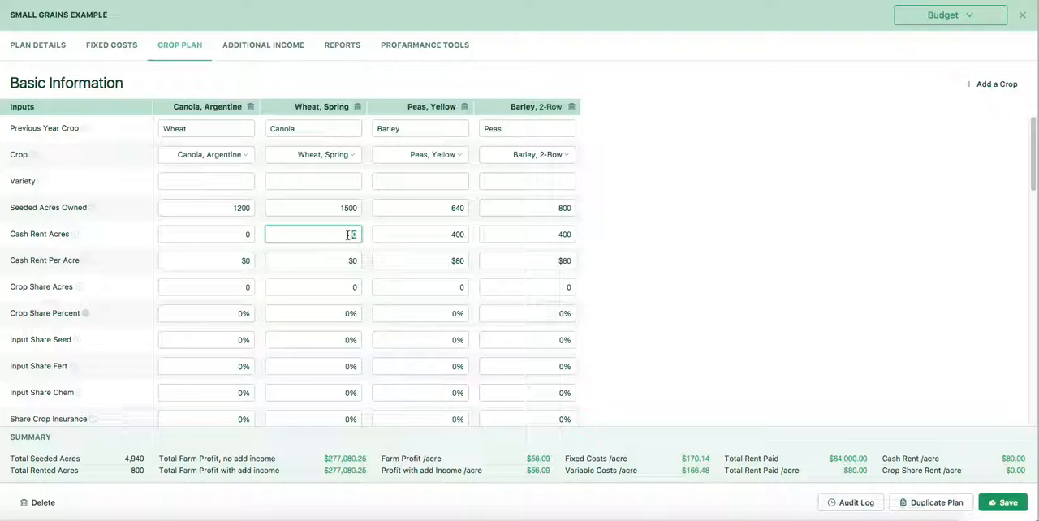
type("400")
left_click(352, 261)
type("80")
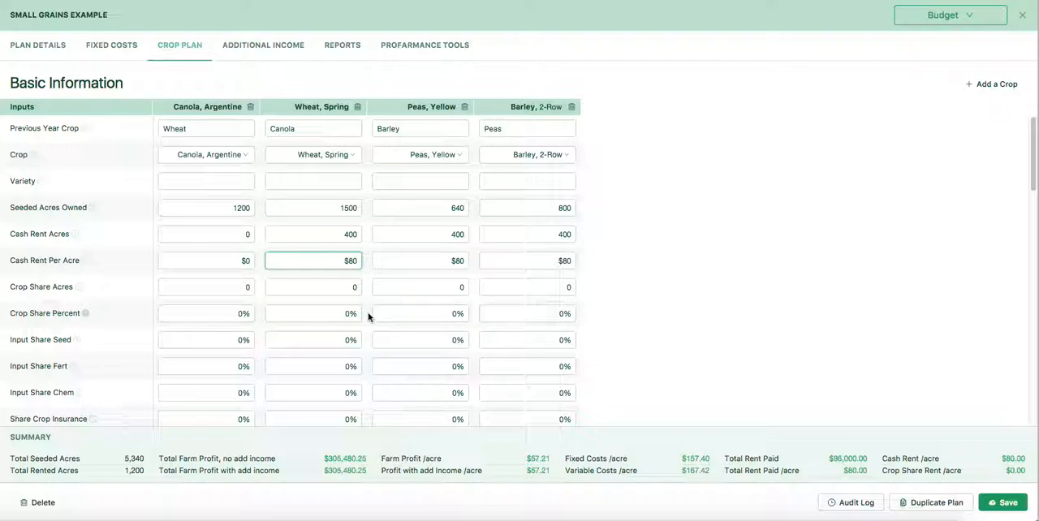
left_click(464, 339)
Step: Set Argentine canola's cash rent acres to 400 and cash rent per acre to $80
left_click(239, 234)
key("BackSpace")
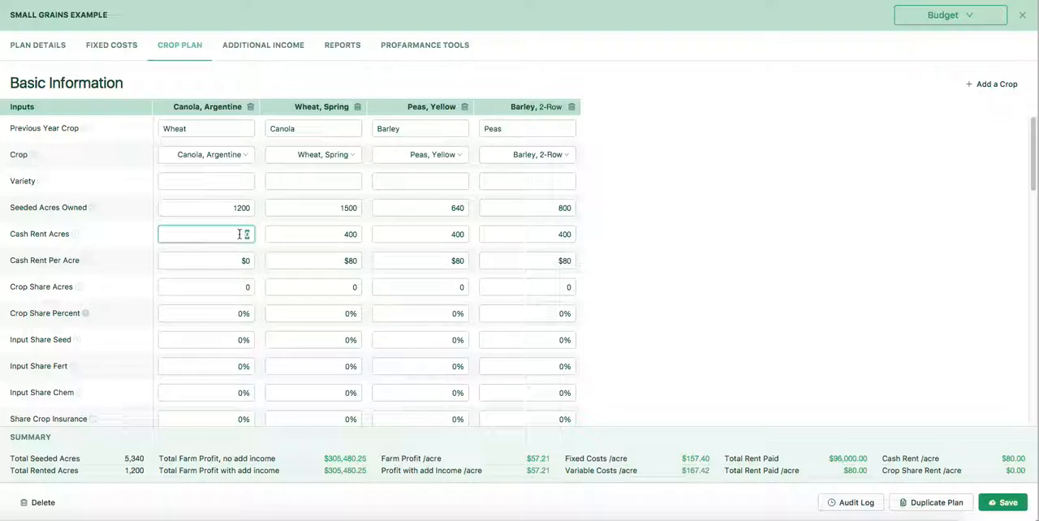
type("400")
left_click(246, 261)
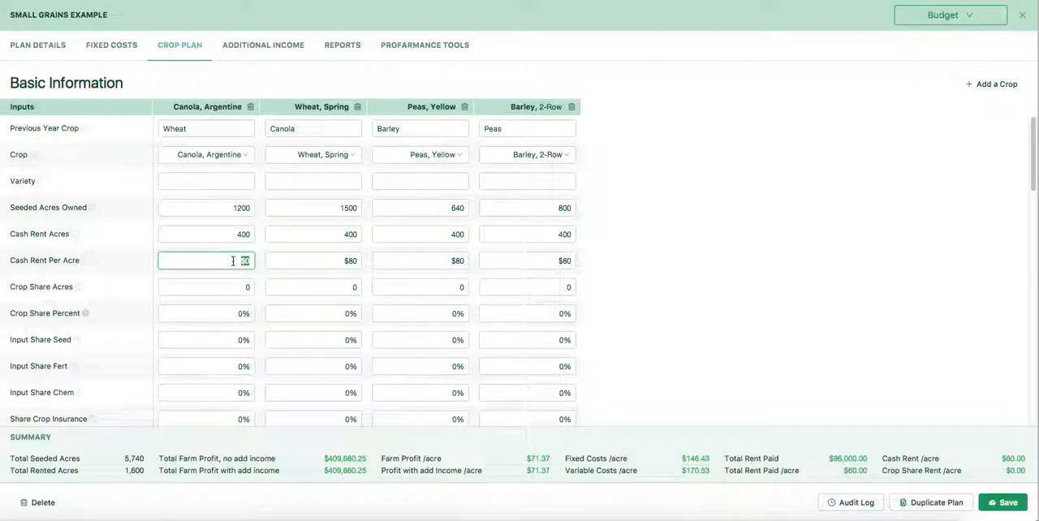
type("80")
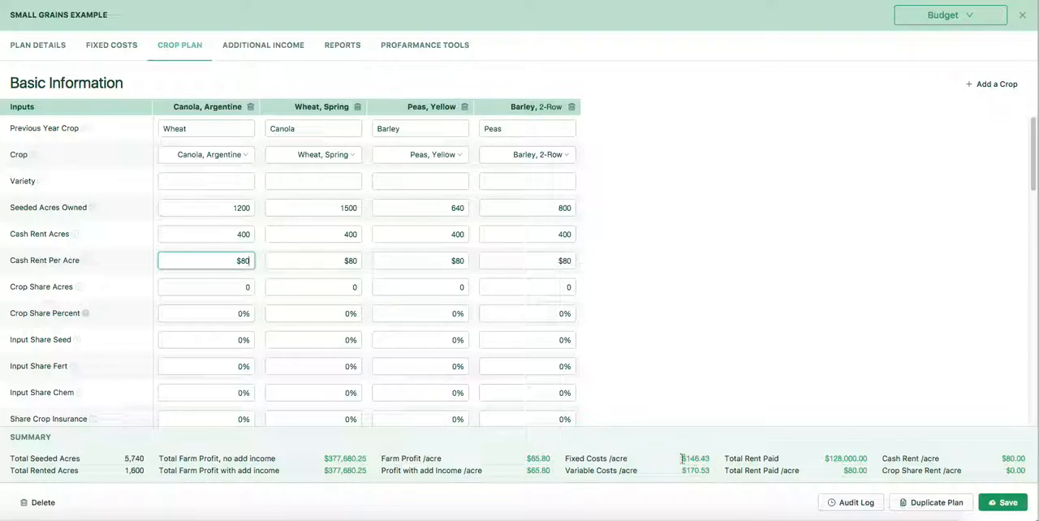
Step: Examine the crops' Results and Analysis with rented land included, especially spring wheat's projected revenue at each yield level
scroll(491, 398, "down", 1)
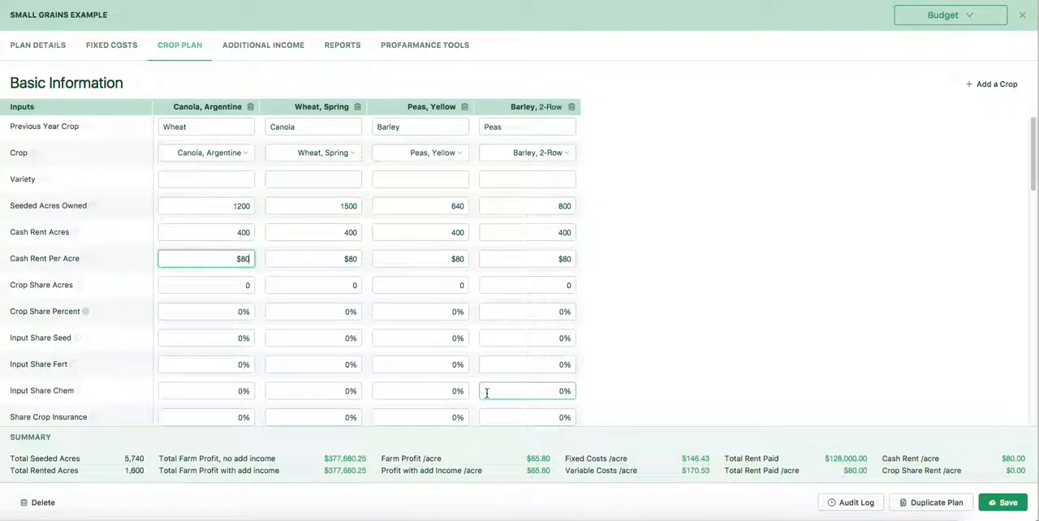
scroll(487, 393, "down", 3)
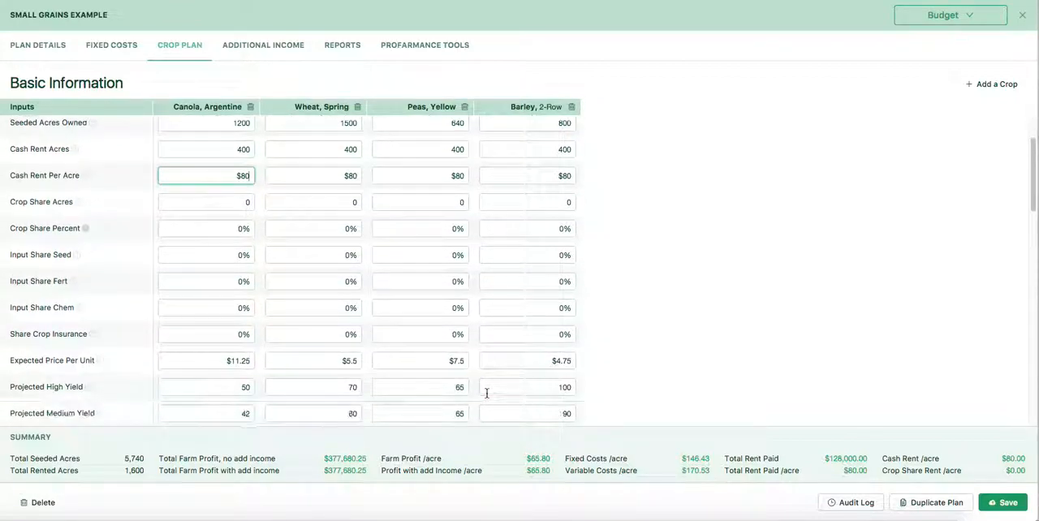
scroll(487, 393, "down", 9)
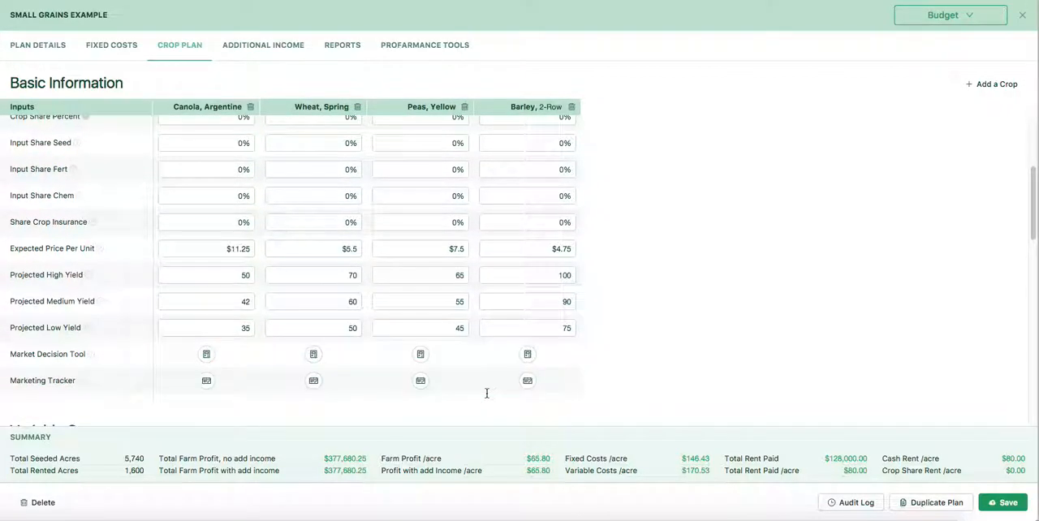
scroll(487, 393, "down", 10)
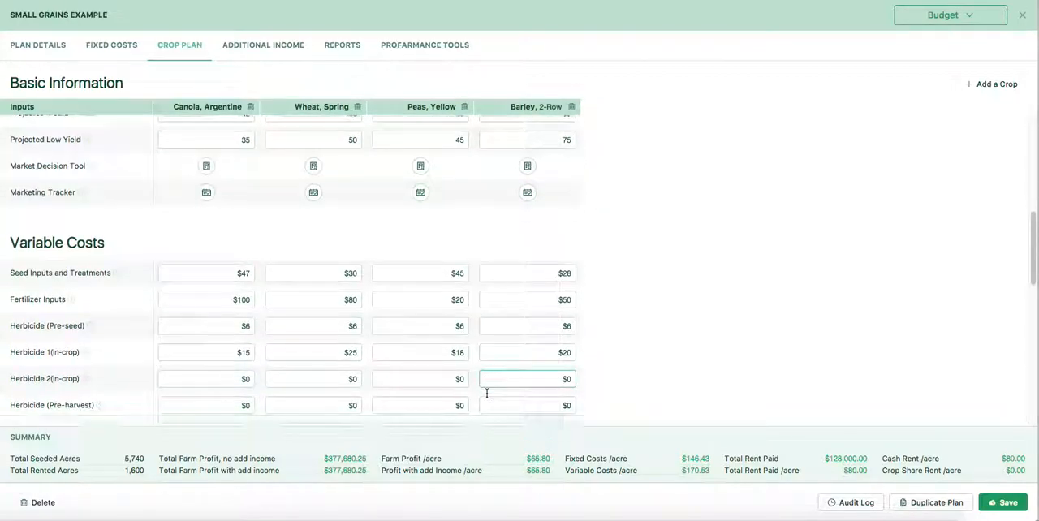
scroll(486, 393, "down", 8)
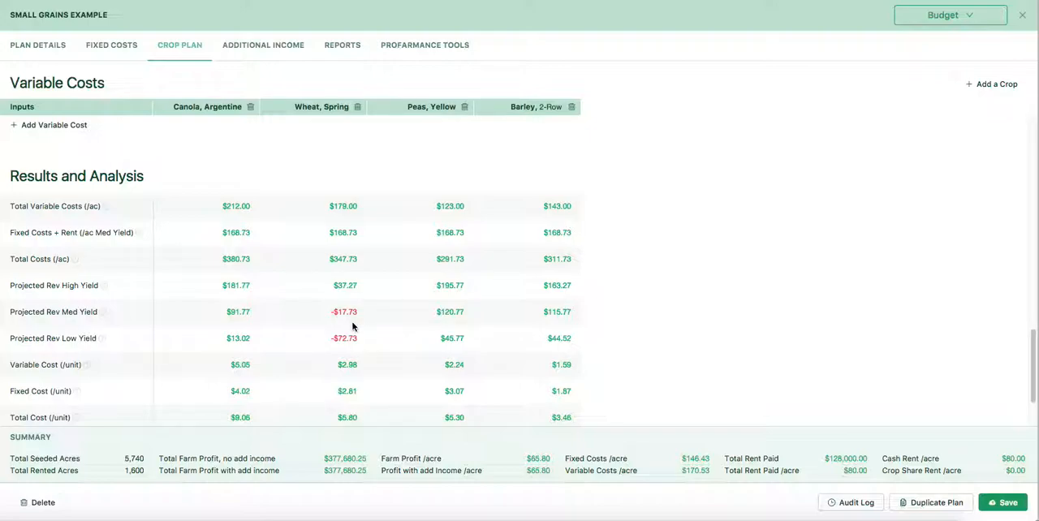
scroll(352, 326, "up", 5)
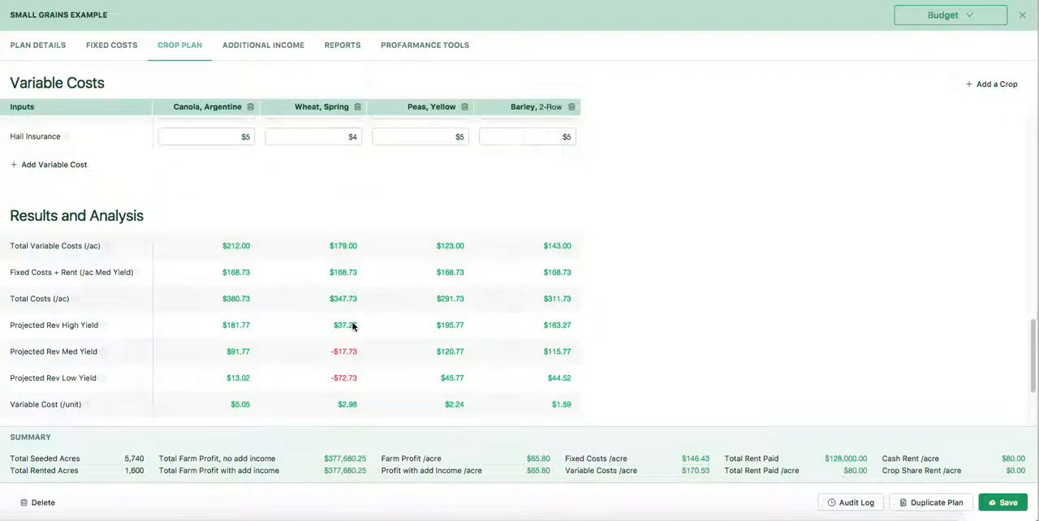
Step: Review the crops' projected yields and variable costs, from seed through hail insurance, for possible adjustments to spring wheat
scroll(352, 327, "up", 4)
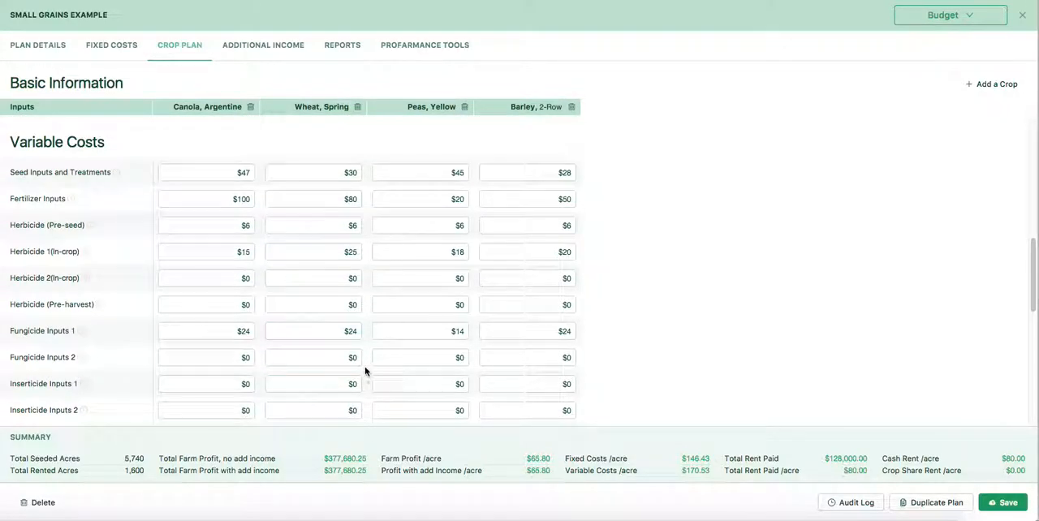
scroll(366, 339, "up", 3)
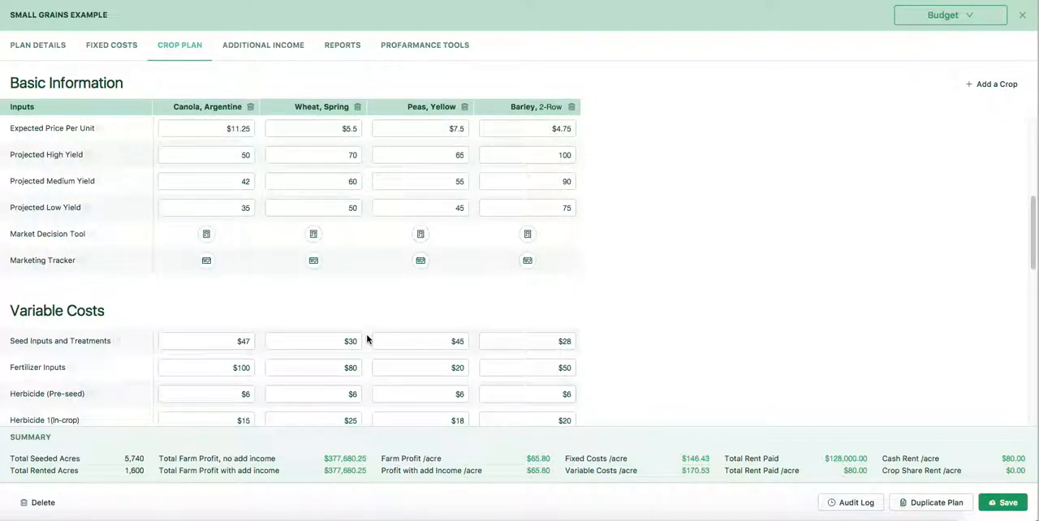
scroll(367, 339, "down", 1)
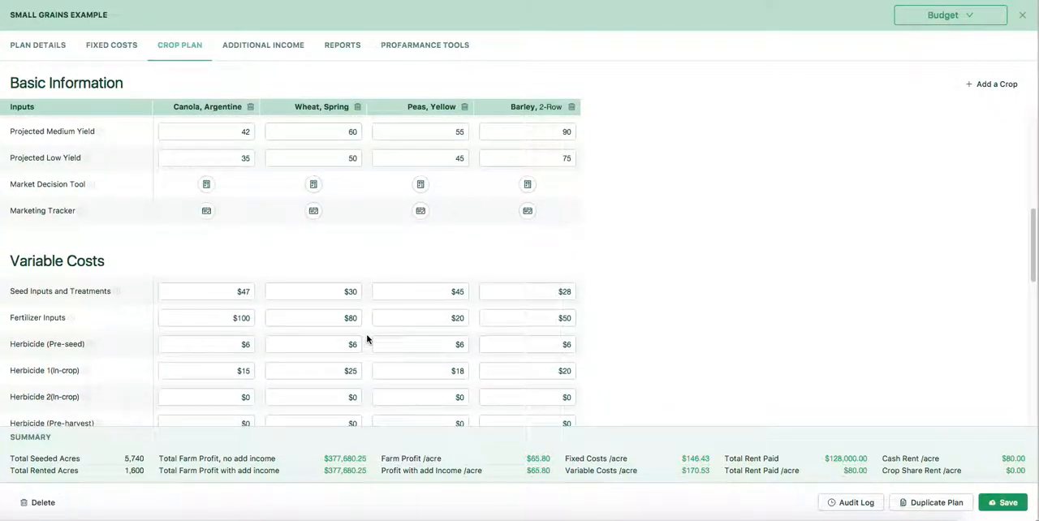
scroll(366, 340, "down", 4)
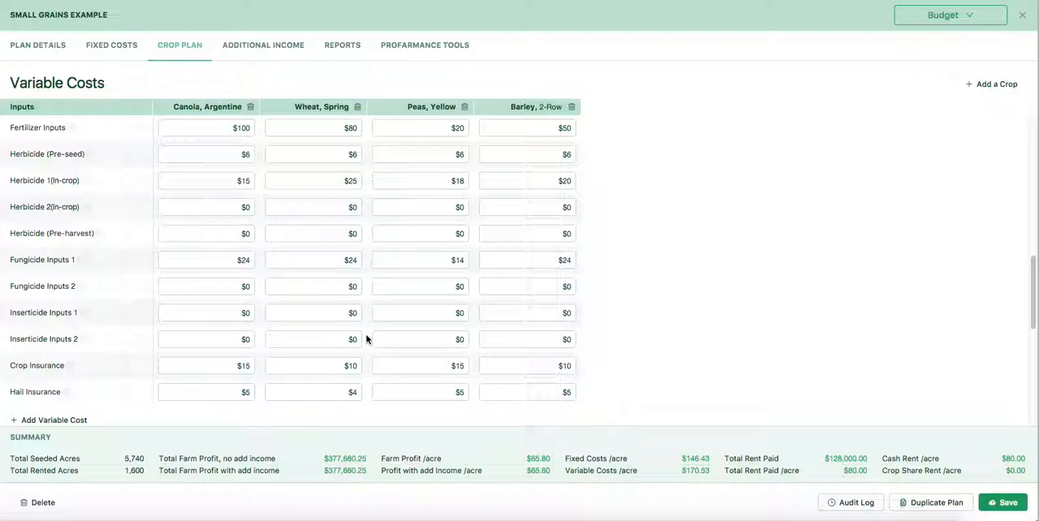
scroll(366, 339, "down", 2)
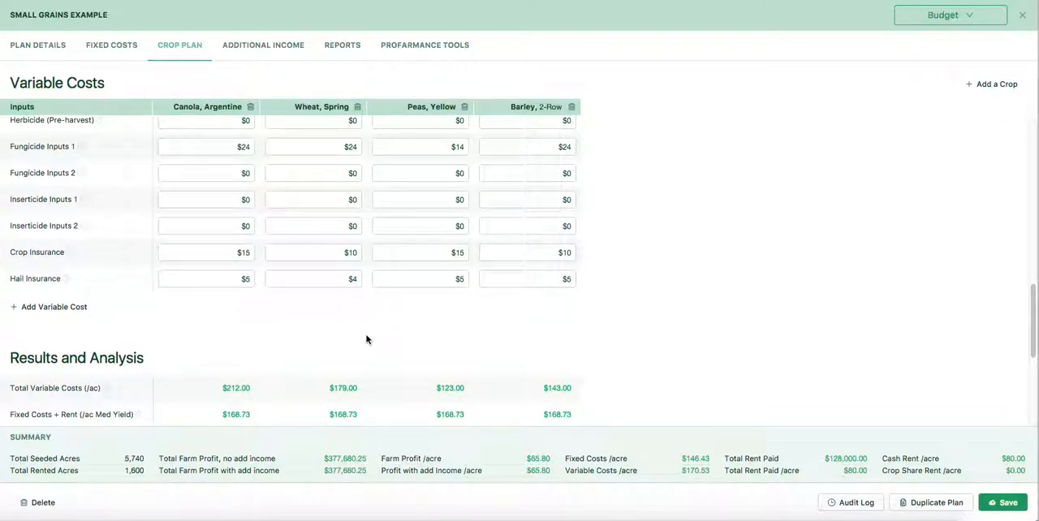
scroll(366, 340, "up", 2)
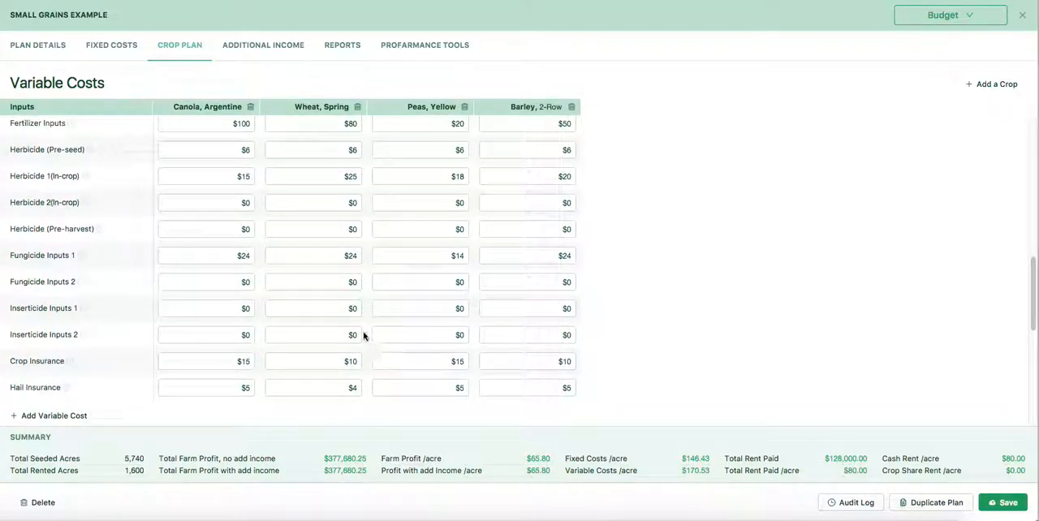
scroll(364, 336, "up", 2)
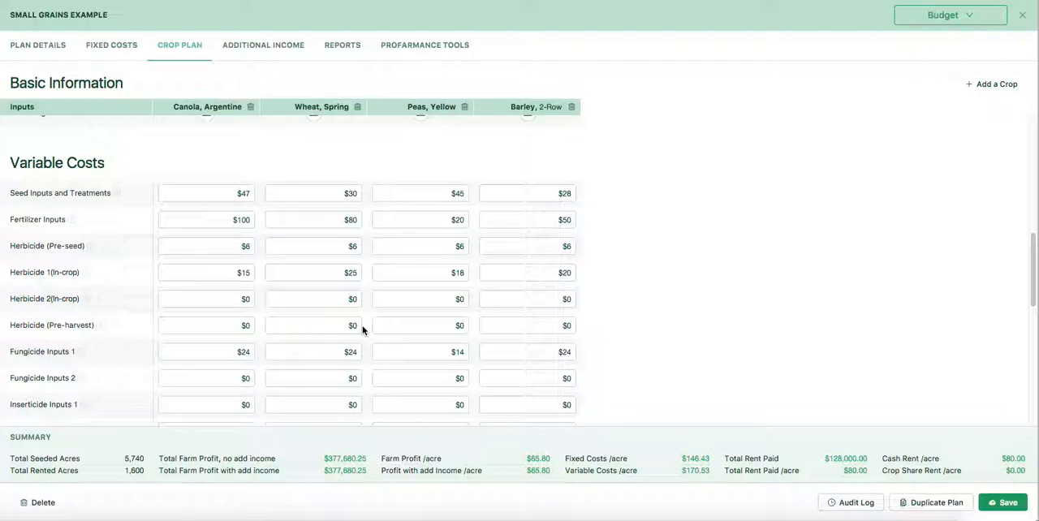
scroll(366, 352, "up", 3)
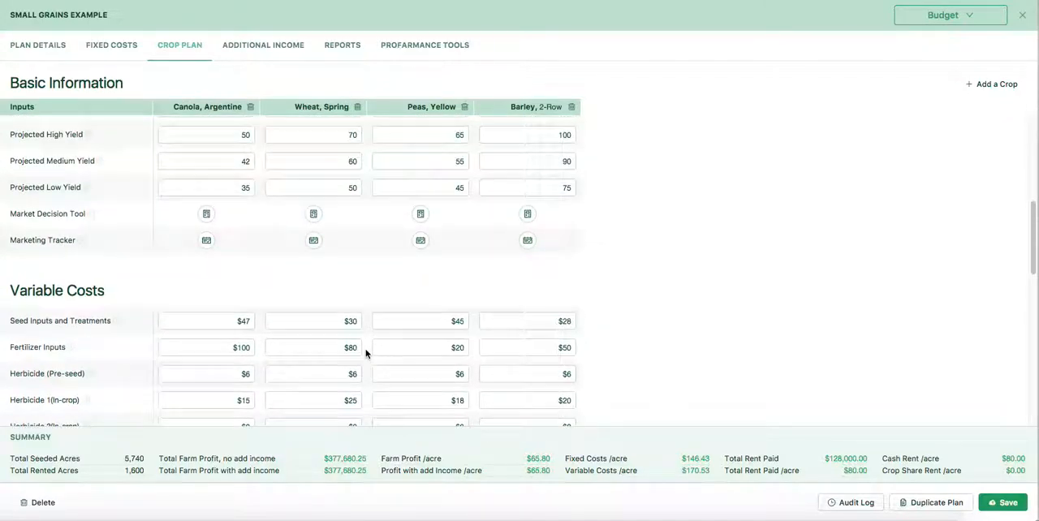
Step: Set spring wheat's projected medium yield to 70 and its projected high yield to 80
scroll(365, 352, "up", 2)
scroll(366, 355, "up", 5)
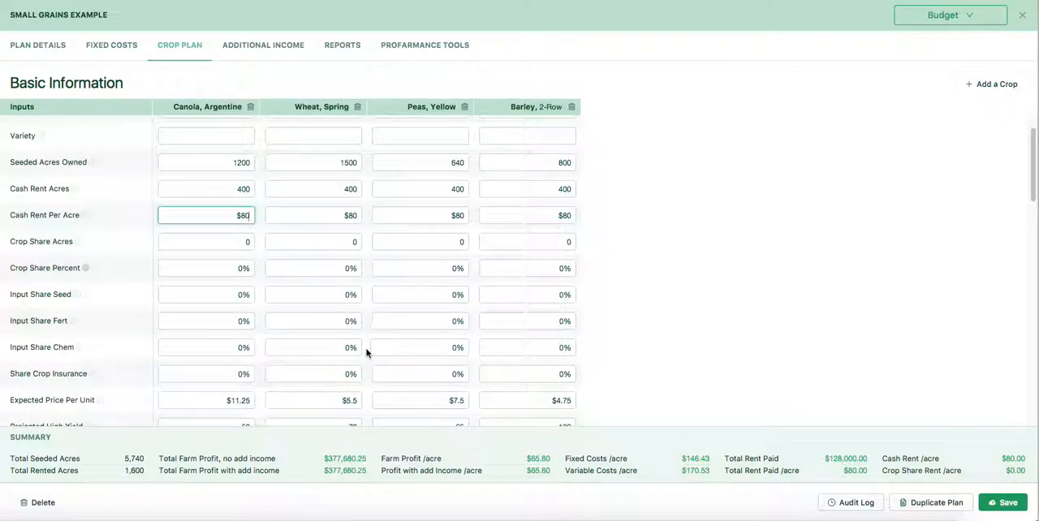
scroll(360, 372, "down", 3)
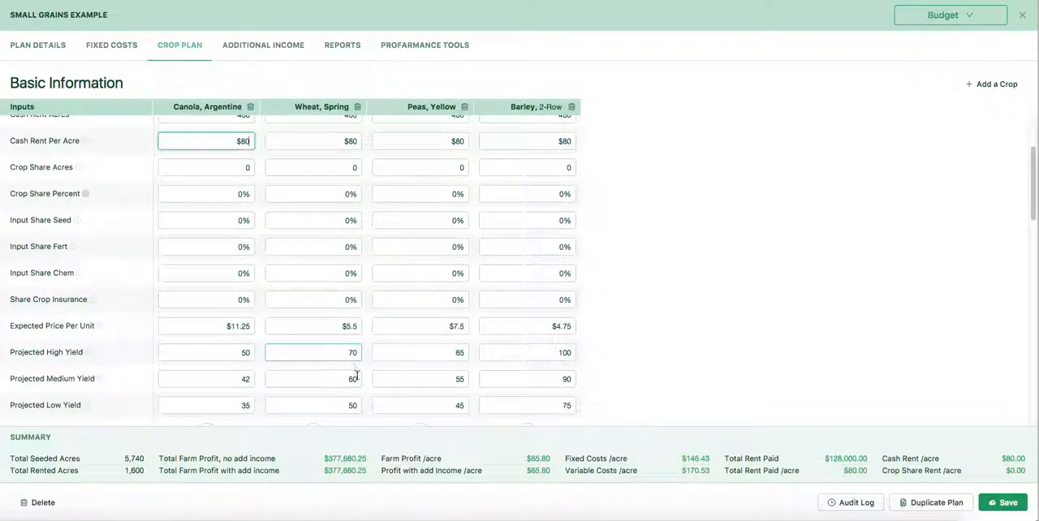
left_click(341, 380)
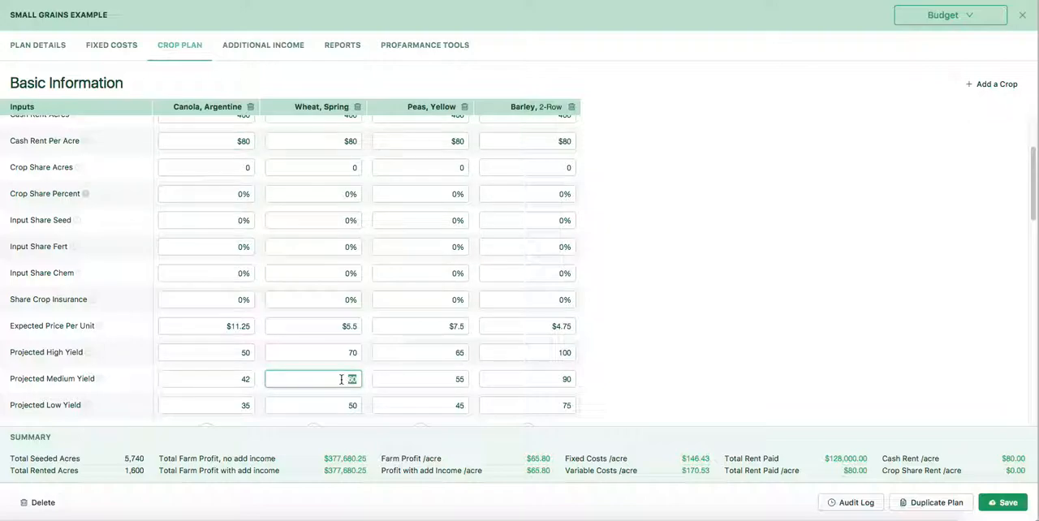
type("70")
left_click(342, 354)
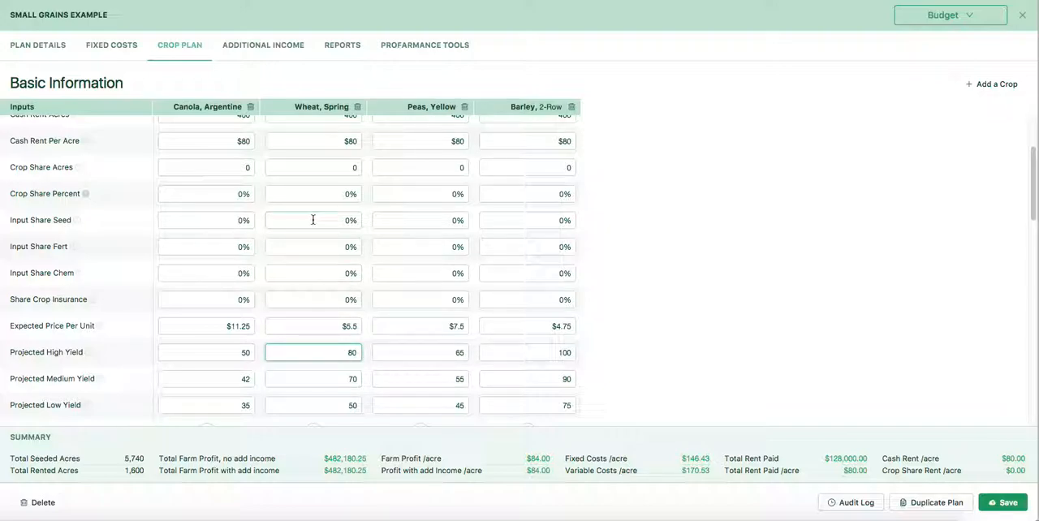
scroll(334, 273, "down", 5)
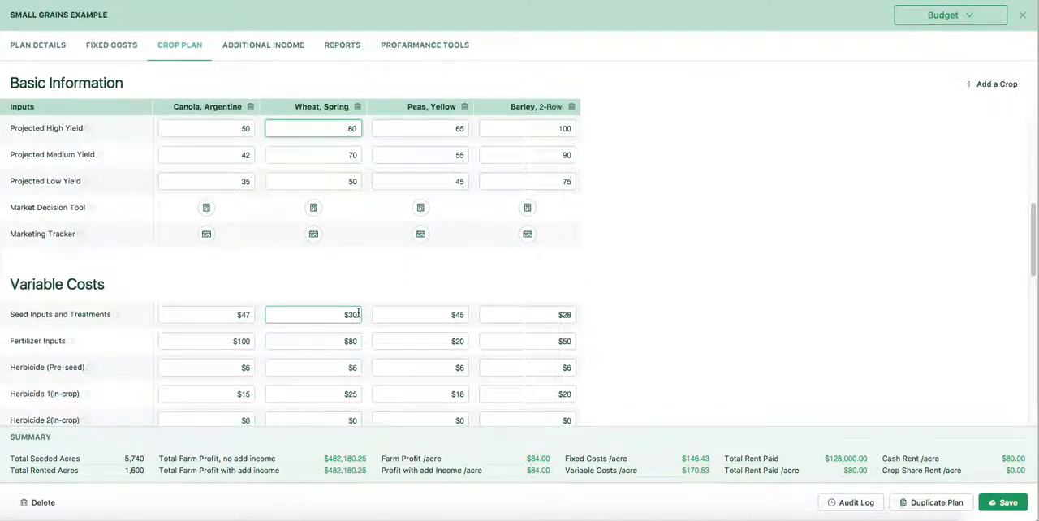
Step: Set spring wheat's seed inputs and treatments cost to $50 and check the crops' Results and Analysis
left_click(355, 316)
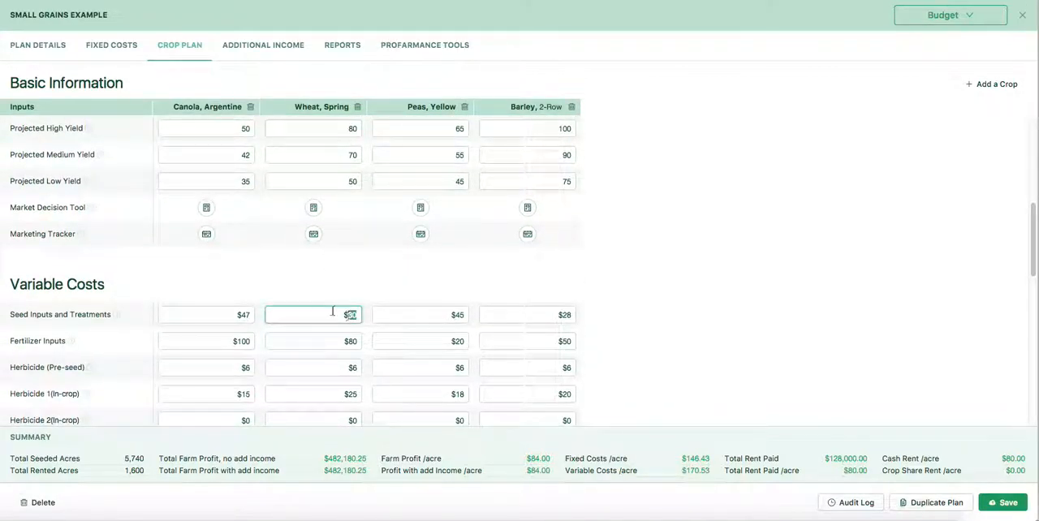
type("50")
scroll(308, 324, "down", 2)
scroll(308, 327, "down", 5)
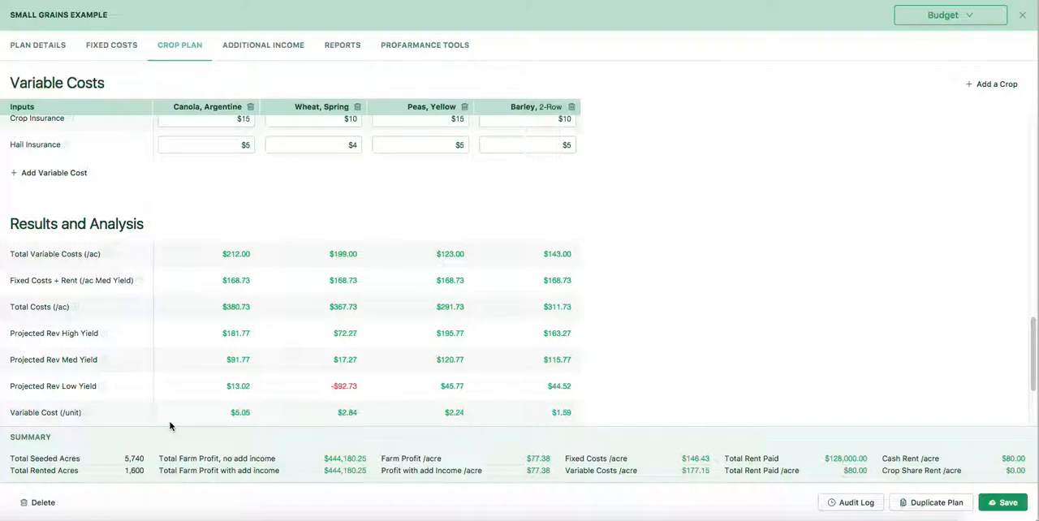
Step: Set 2-row barley's expected price per unit to $4.5
scroll(658, 233, "up", 1)
scroll(658, 233, "up", 4)
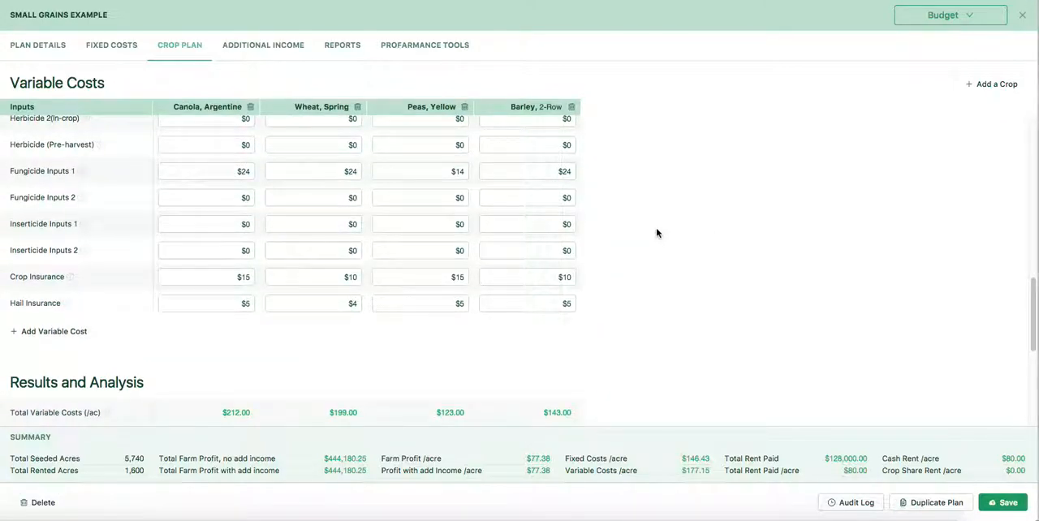
scroll(657, 233, "up", 5)
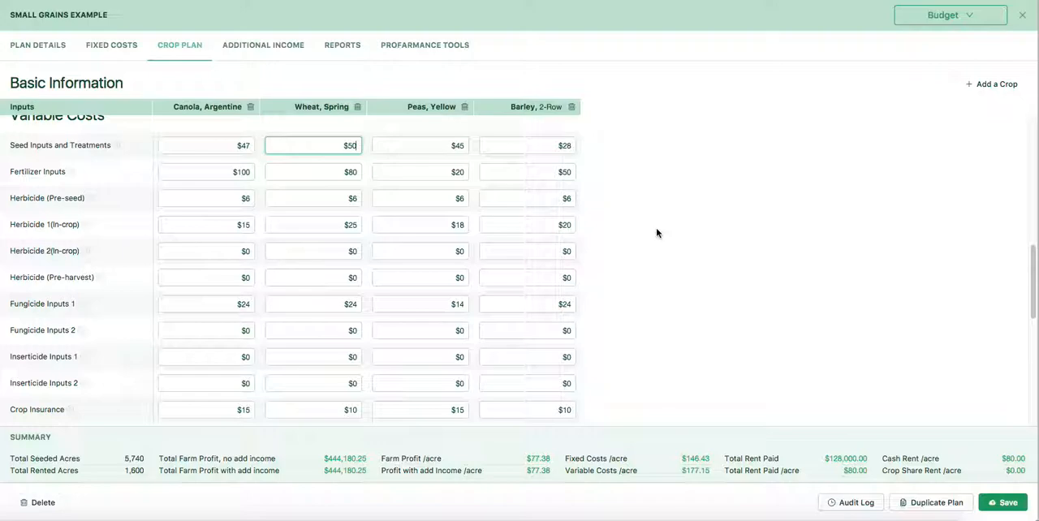
scroll(658, 233, "up", 2)
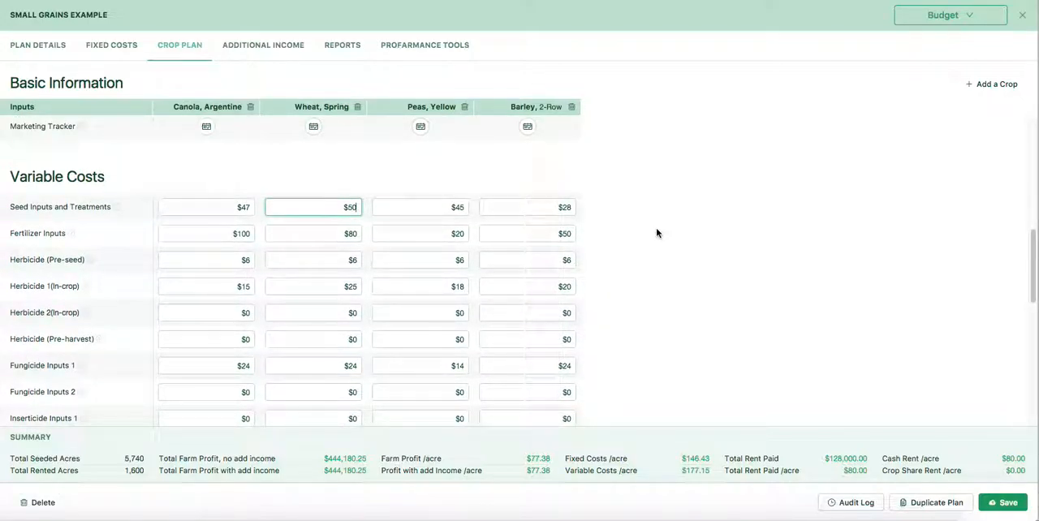
scroll(658, 233, "up", 5)
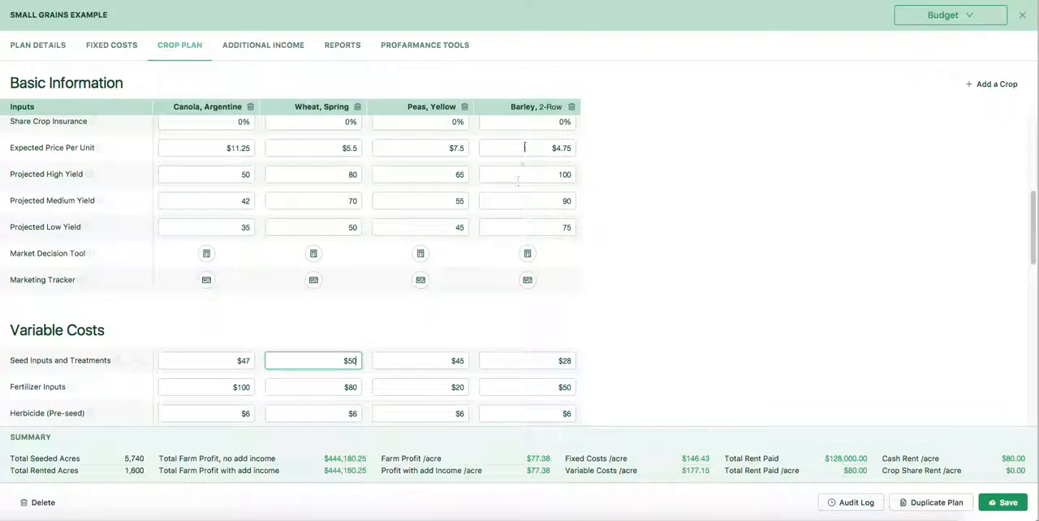
left_click(566, 148)
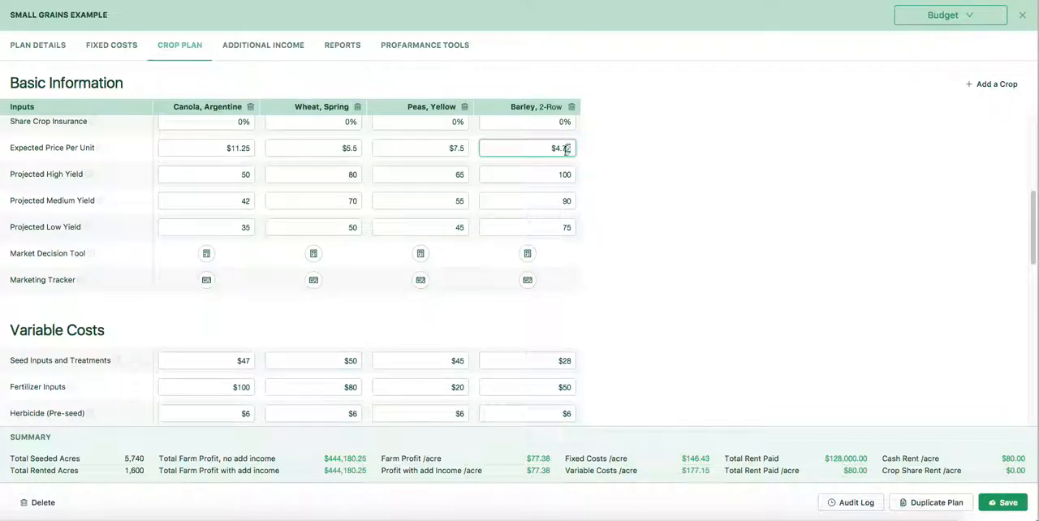
double_click(566, 148)
type("5")
left_click(706, 311)
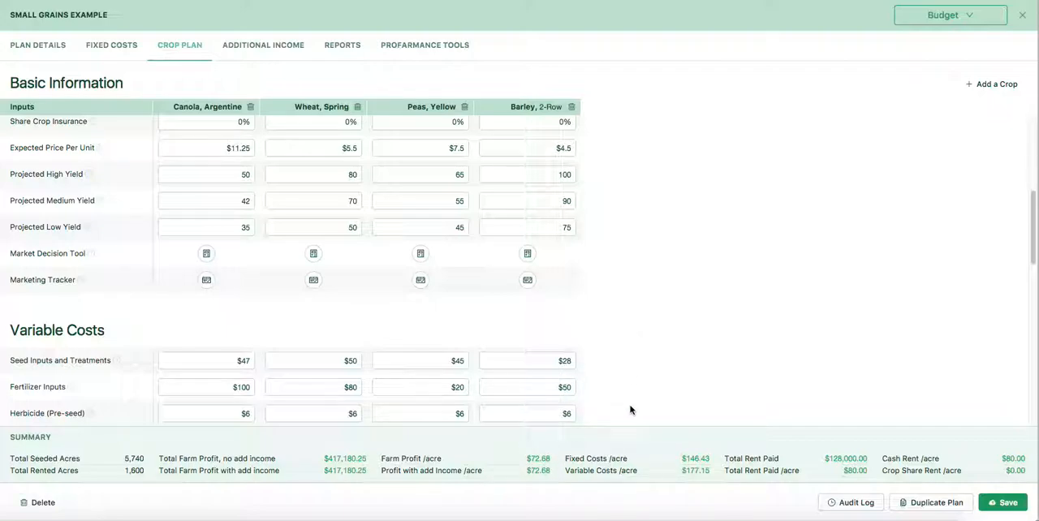
Step: Review the PMG Success Standards report, comparing the farm's percentages with the standard ranges and the crops' contribution margins, and close it
scroll(617, 373, "down", 5)
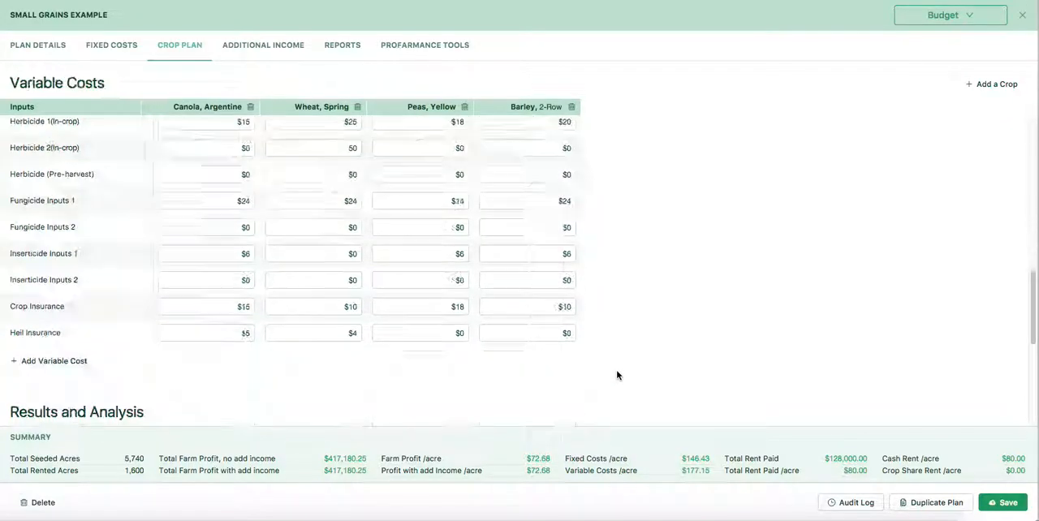
scroll(617, 374, "up", 5)
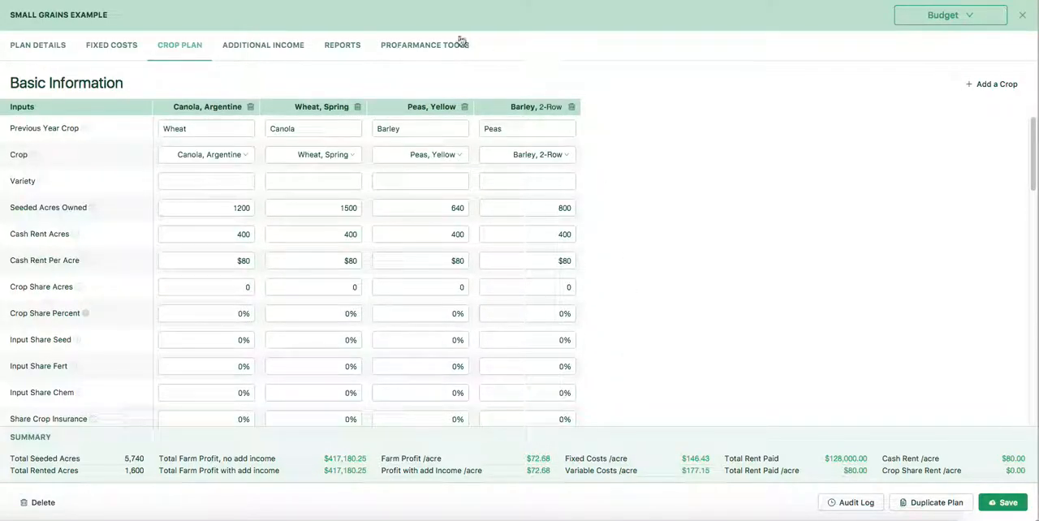
left_click(397, 46)
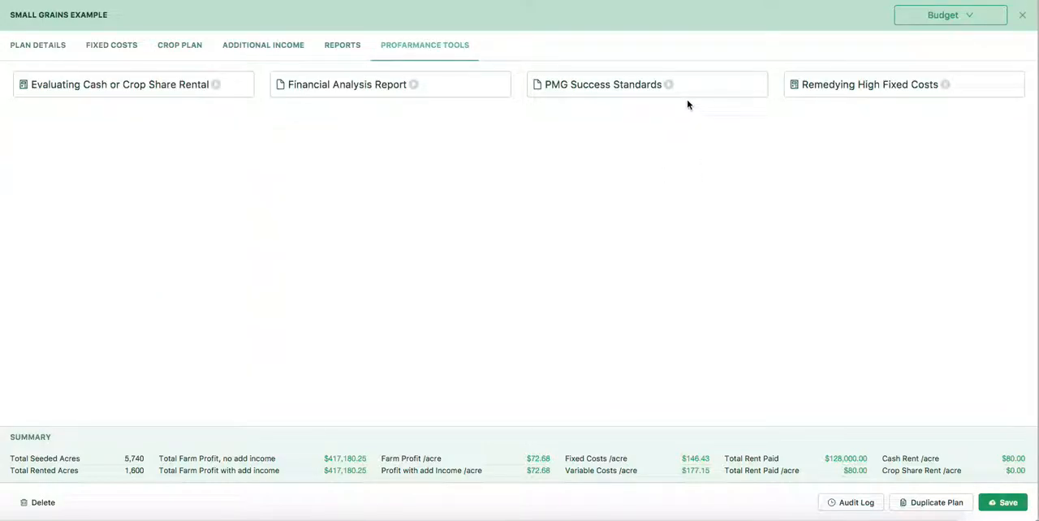
left_click(684, 91)
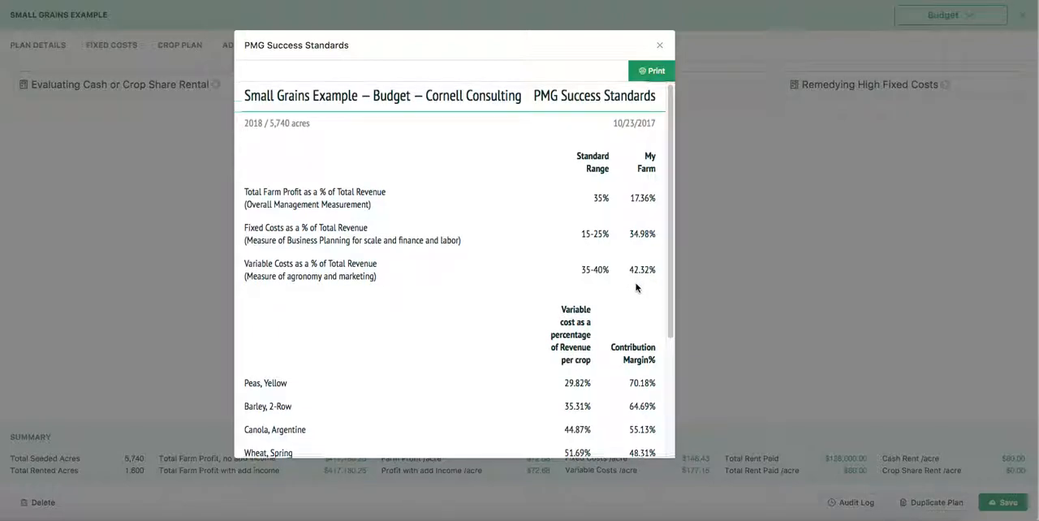
scroll(635, 287, "down", 3)
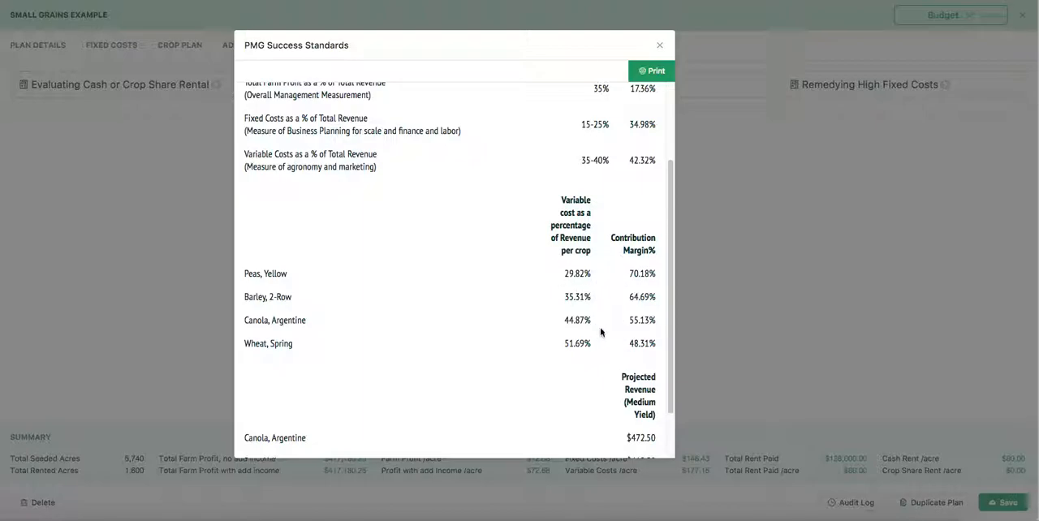
scroll(602, 331, "down", 1)
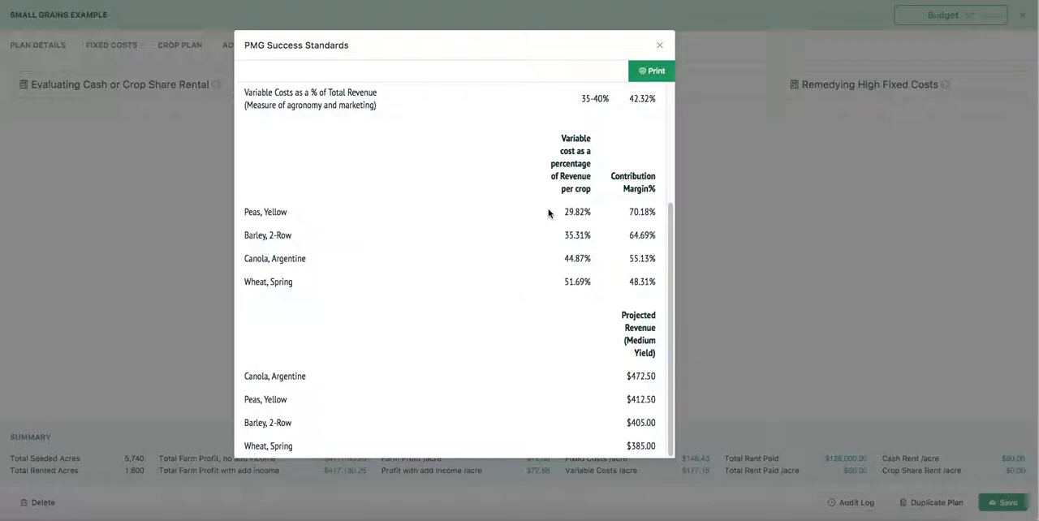
left_click(661, 46)
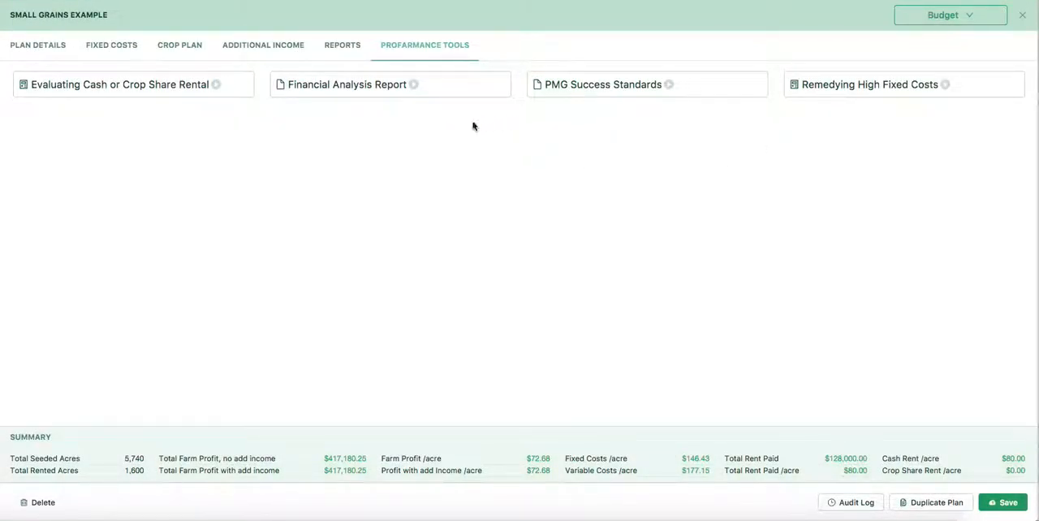
Step: View the Crop Plan Summary report and the Crop Expense report for the plan, closing each one
left_click(341, 46)
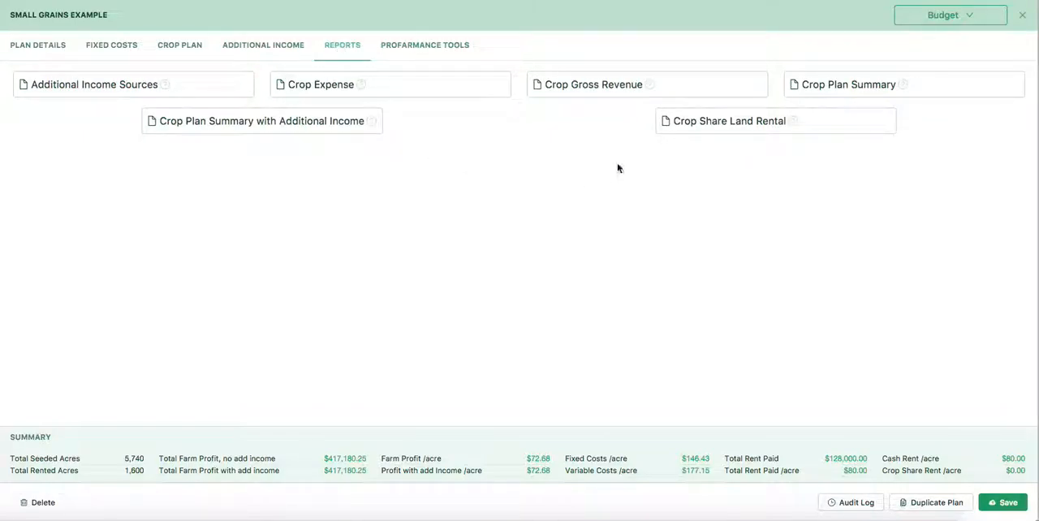
left_click(856, 87)
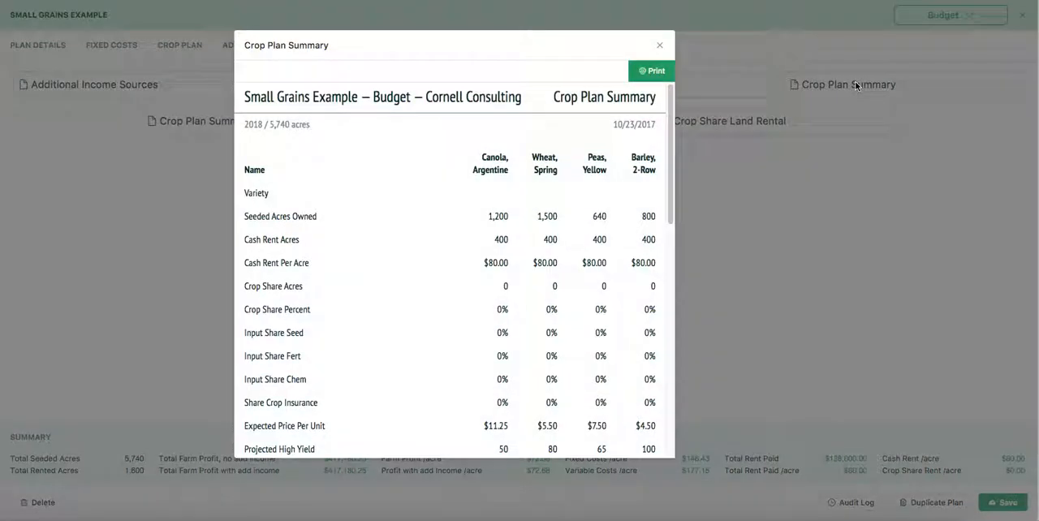
left_click(661, 44)
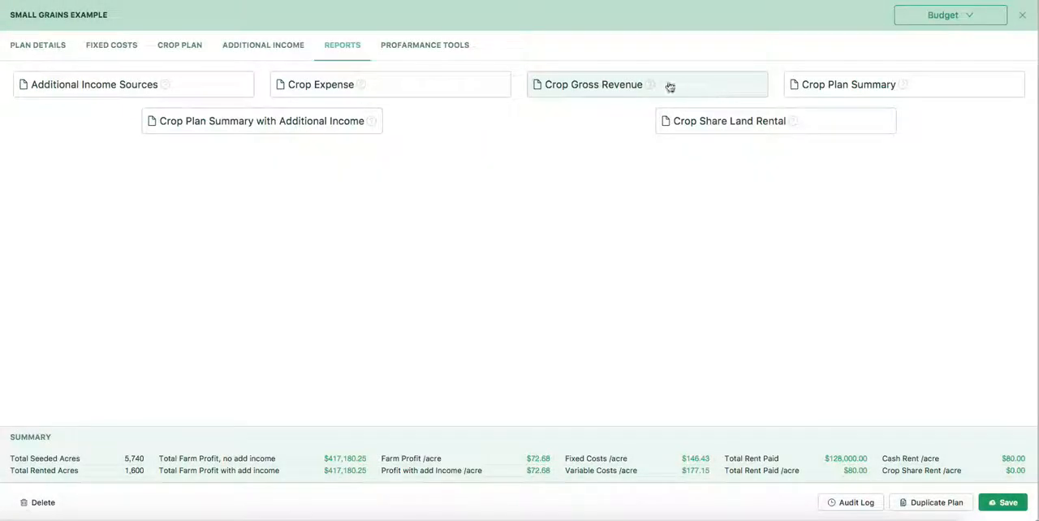
left_click(379, 86)
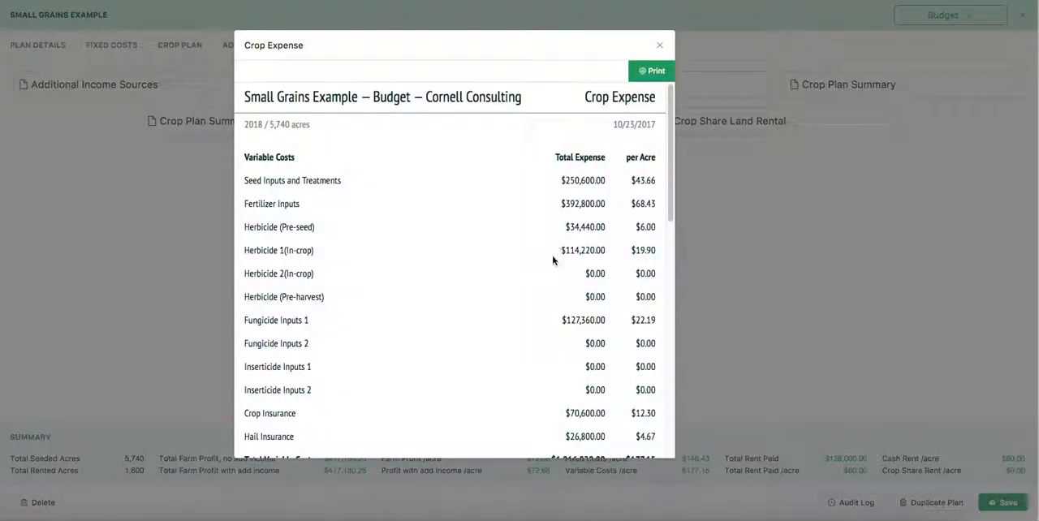
left_click(661, 47)
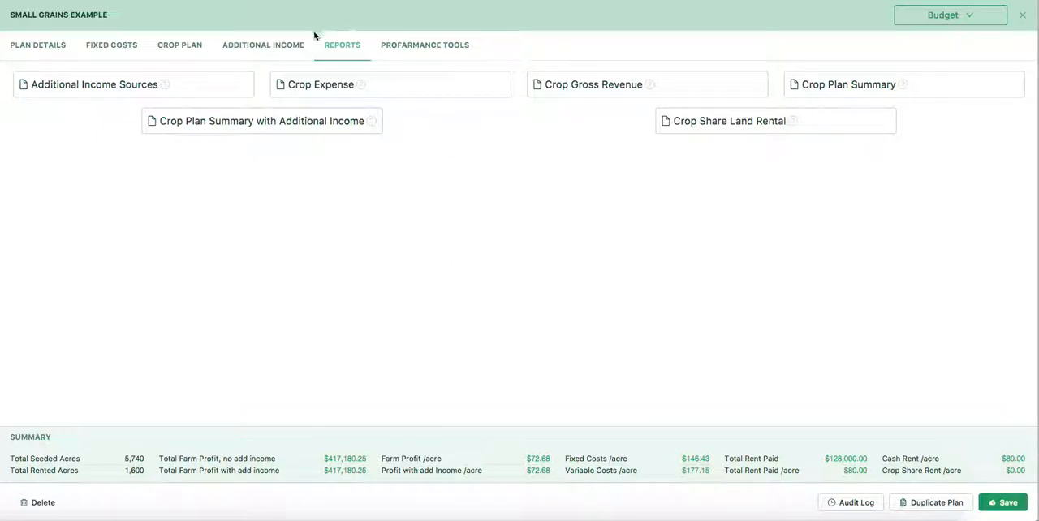
Step: Look over the plan's additional income per crop and its fixed costs, especially the Management amount
left_click(267, 49)
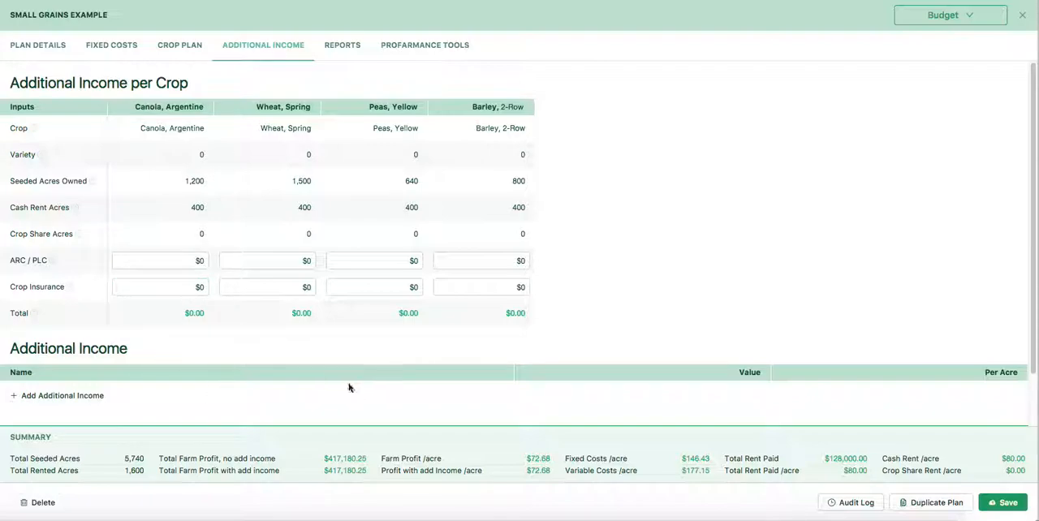
left_click(99, 44)
scroll(250, 317, "down", 5)
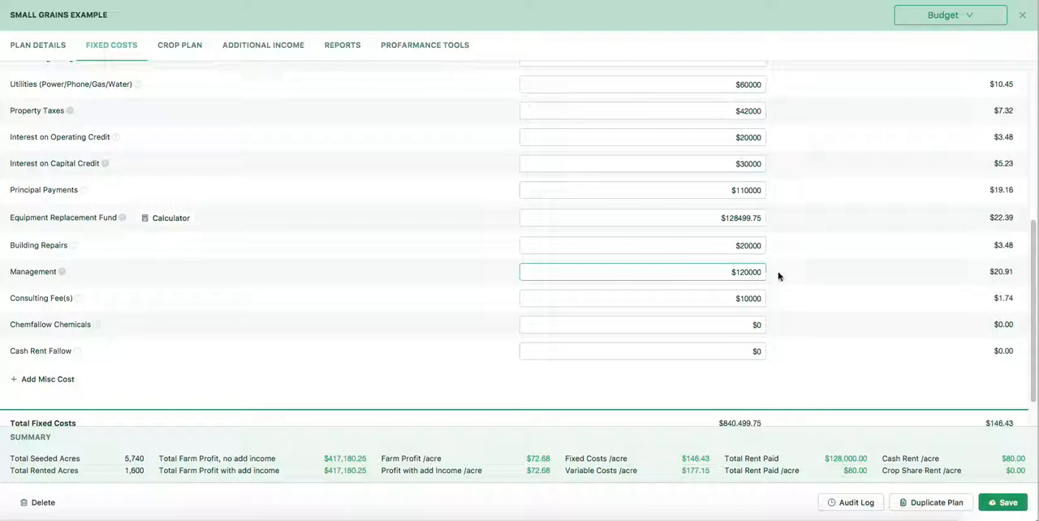
left_click(765, 272)
left_click(404, 277)
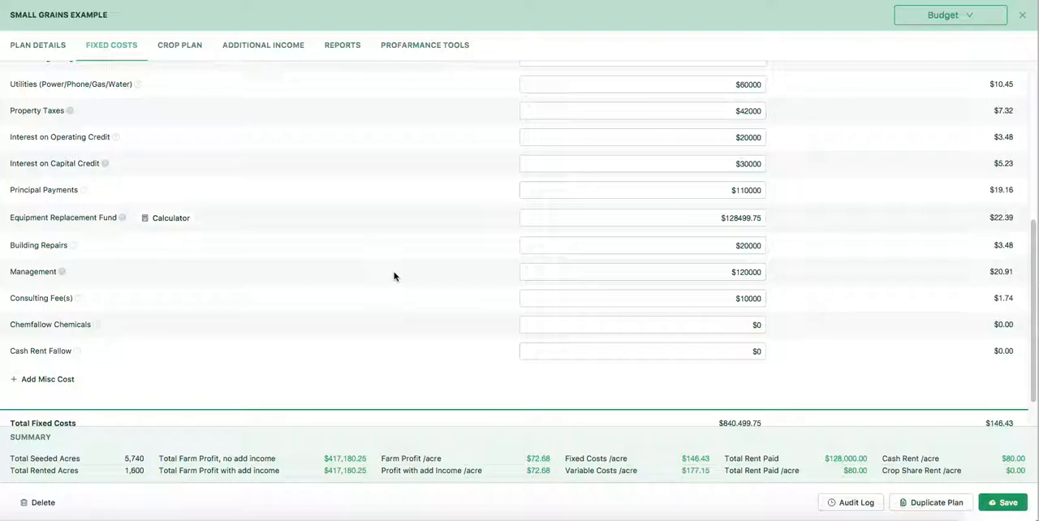
scroll(402, 276, "down", 1)
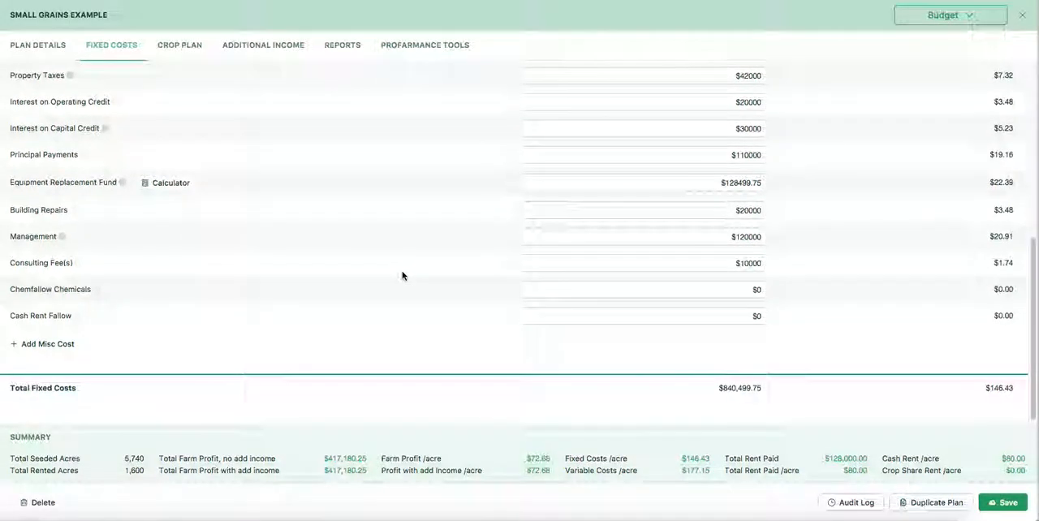
scroll(402, 276, "up", 3)
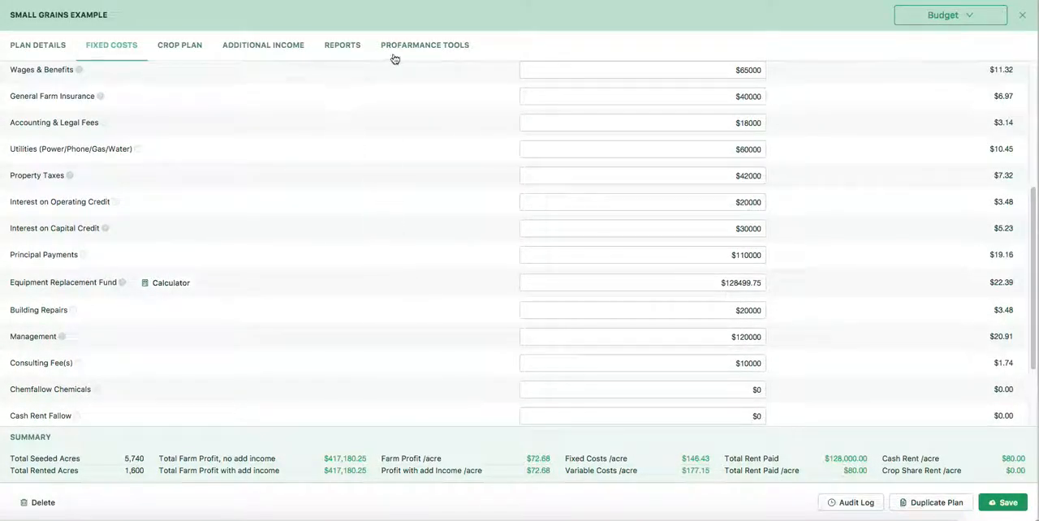